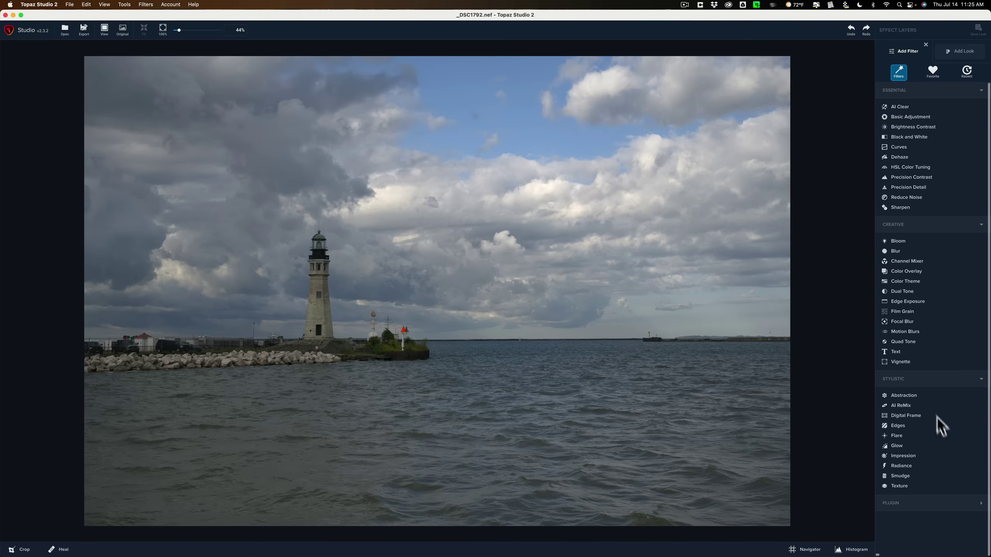
Check which plugins are offered at the end of the filter list, and close the list
{"action": "left_click", "coordinate": [981, 504]}
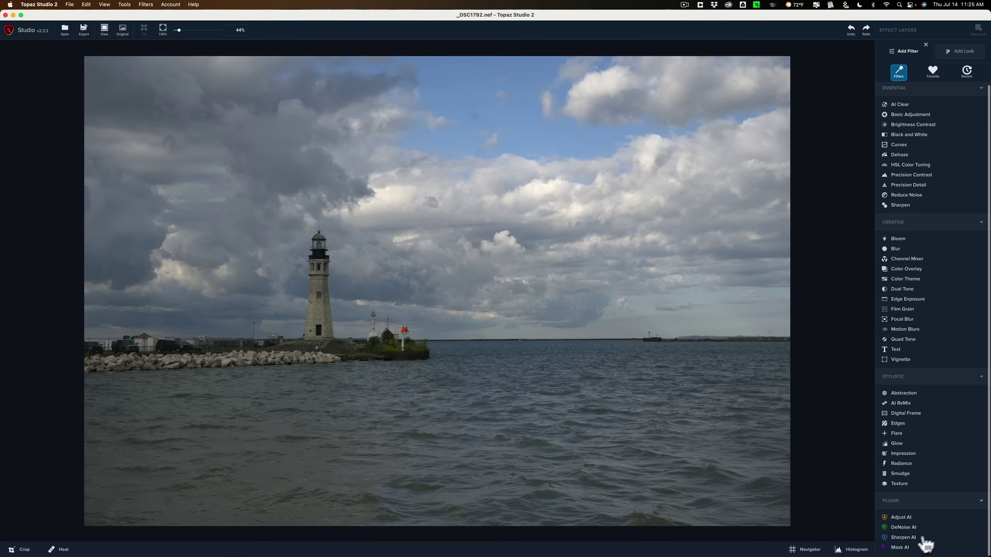
{"action": "left_click", "coordinate": [981, 503]}
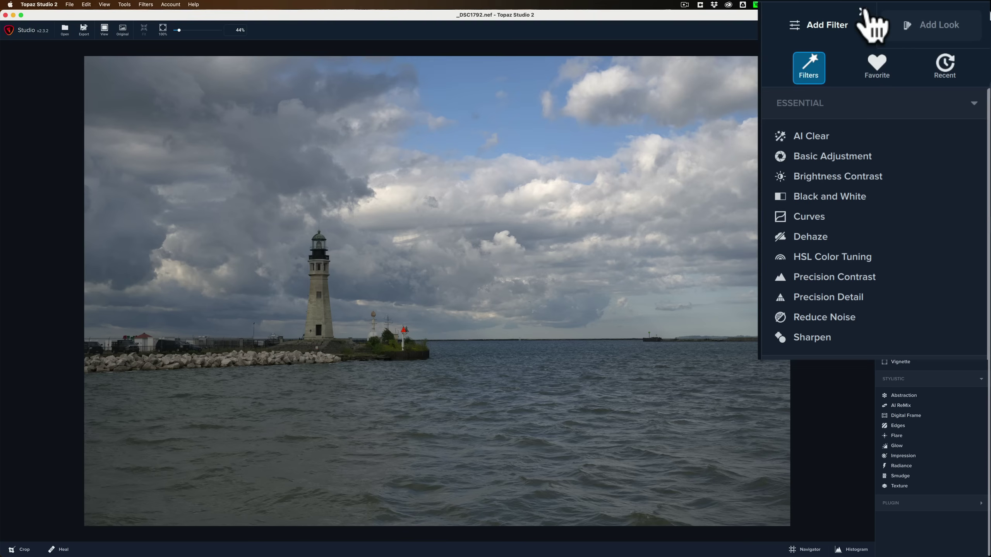
{"action": "left_click", "coordinate": [926, 44]}
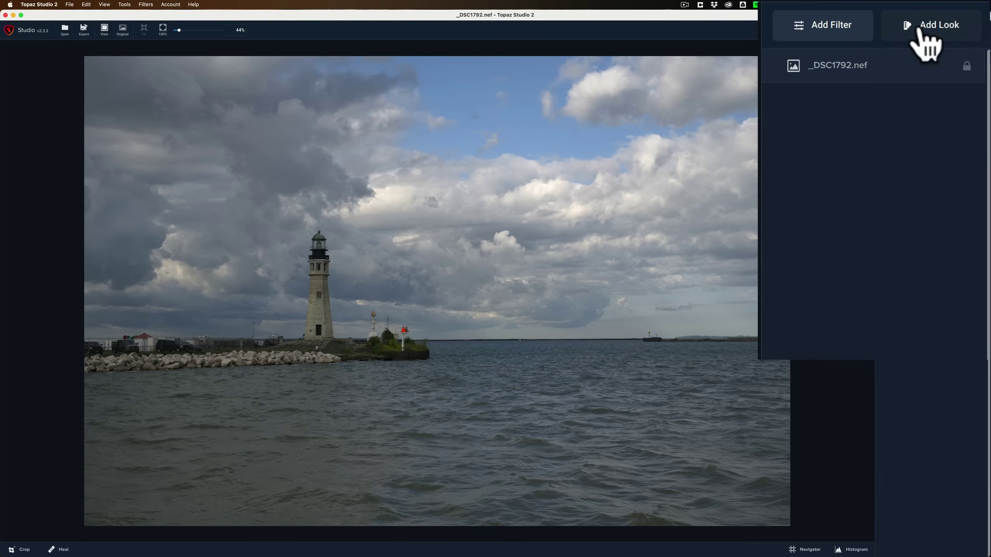
Browse the preset looks available for the lighthouse photo, and leave the look browser without applying one
{"action": "left_click", "coordinate": [924, 38]}
{"action": "scroll", "coordinate": [960, 178], "scroll_direction": "up", "scroll_amount": 10}
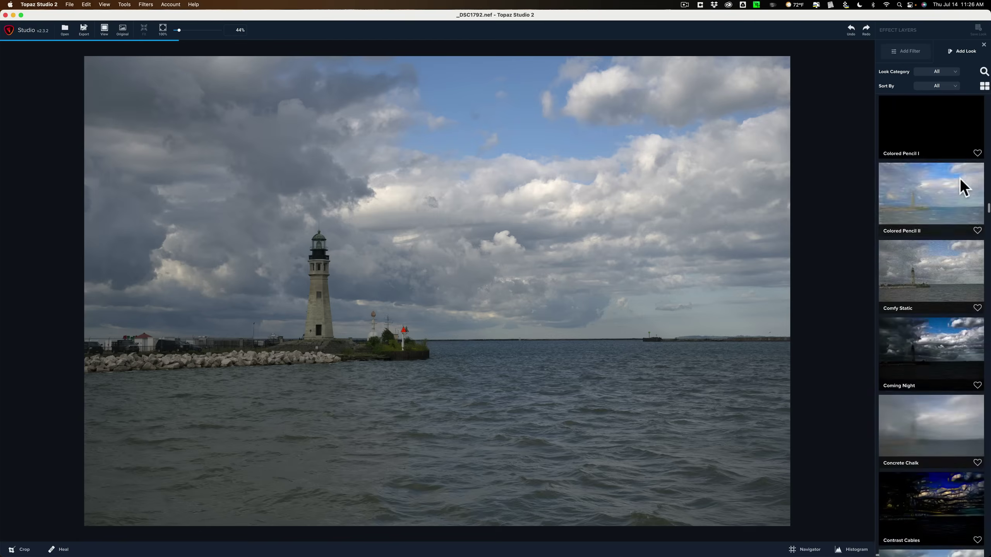
{"action": "scroll", "coordinate": [959, 178], "scroll_direction": "down", "scroll_amount": 5}
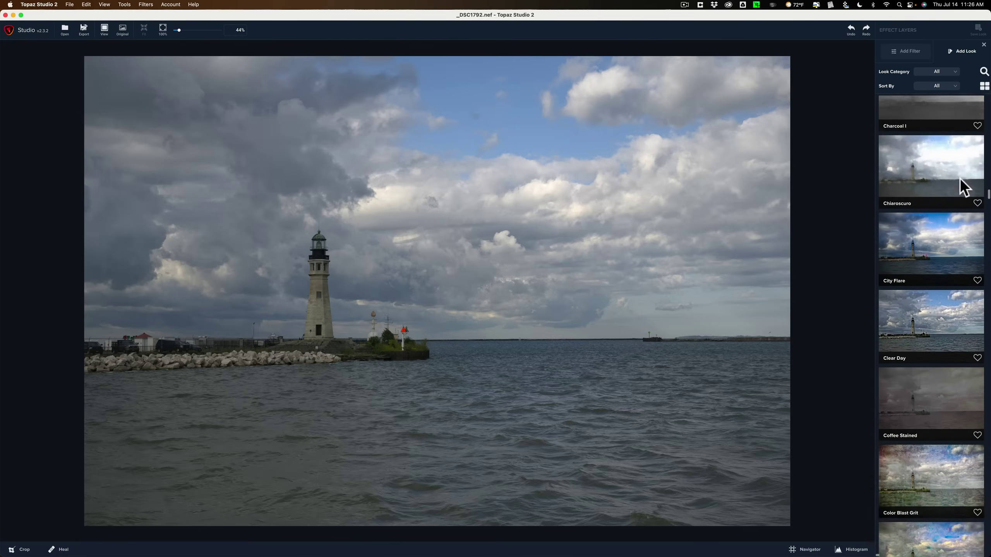
{"action": "scroll", "coordinate": [960, 178], "scroll_direction": "down", "scroll_amount": 8}
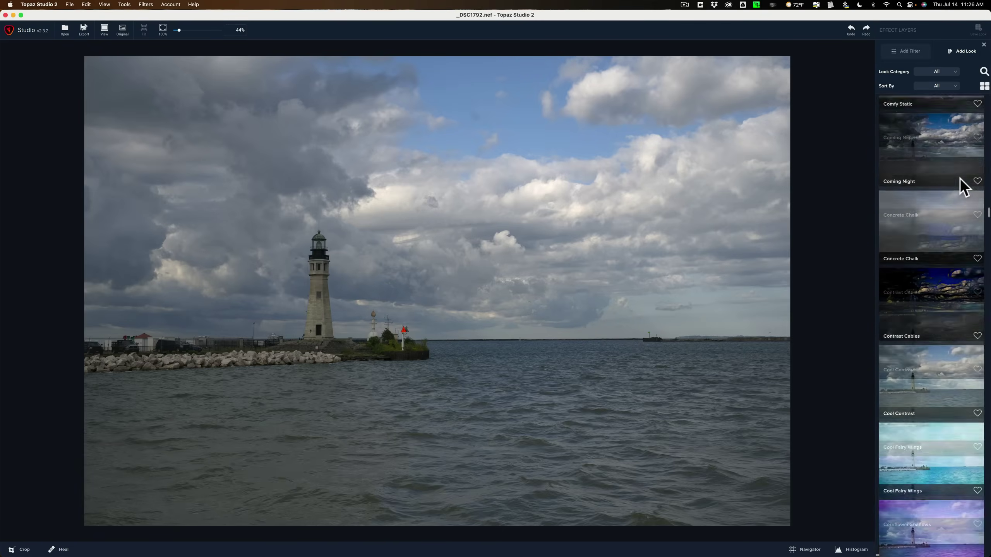
{"action": "scroll", "coordinate": [960, 178], "scroll_direction": "down", "scroll_amount": 10}
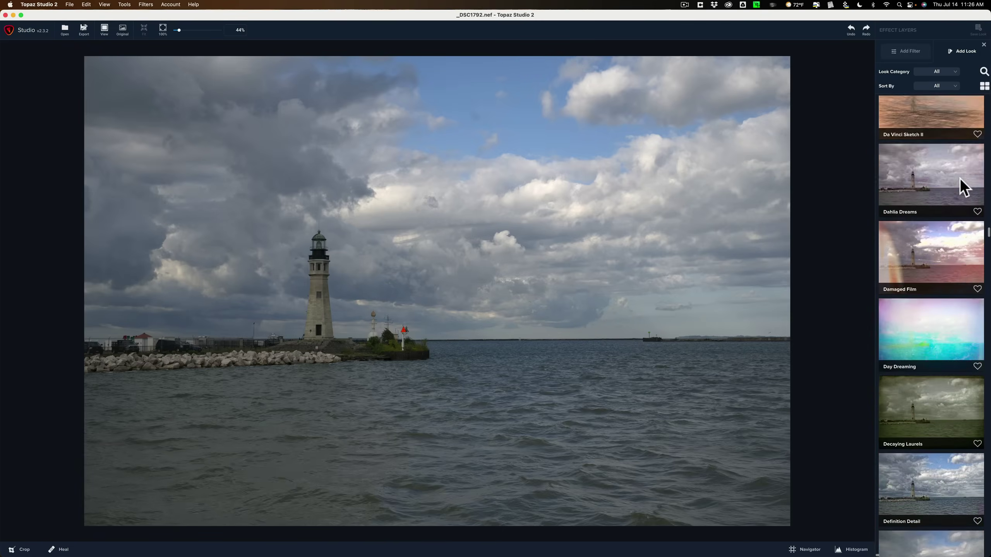
{"action": "scroll", "coordinate": [960, 178], "scroll_direction": "up", "scroll_amount": 10}
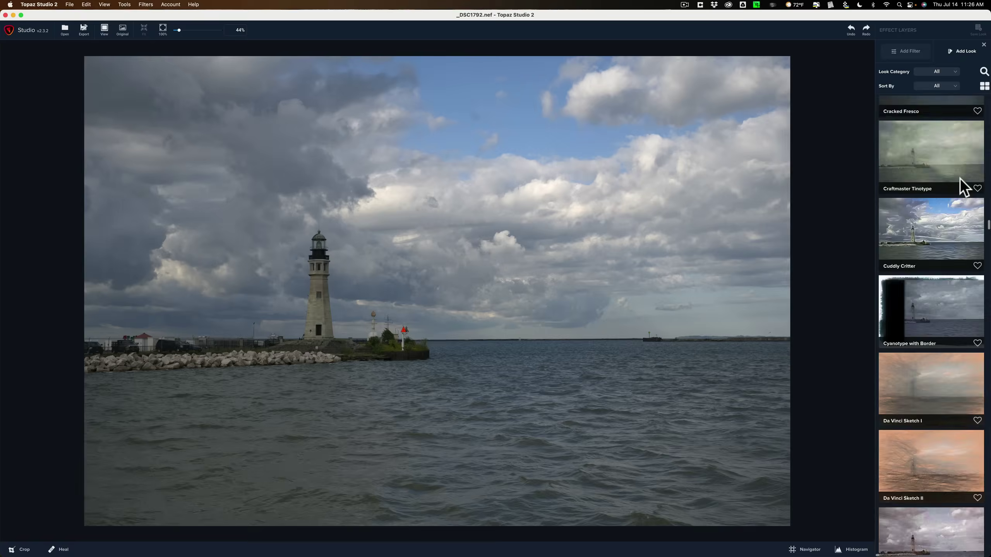
{"action": "left_click", "coordinate": [983, 45]}
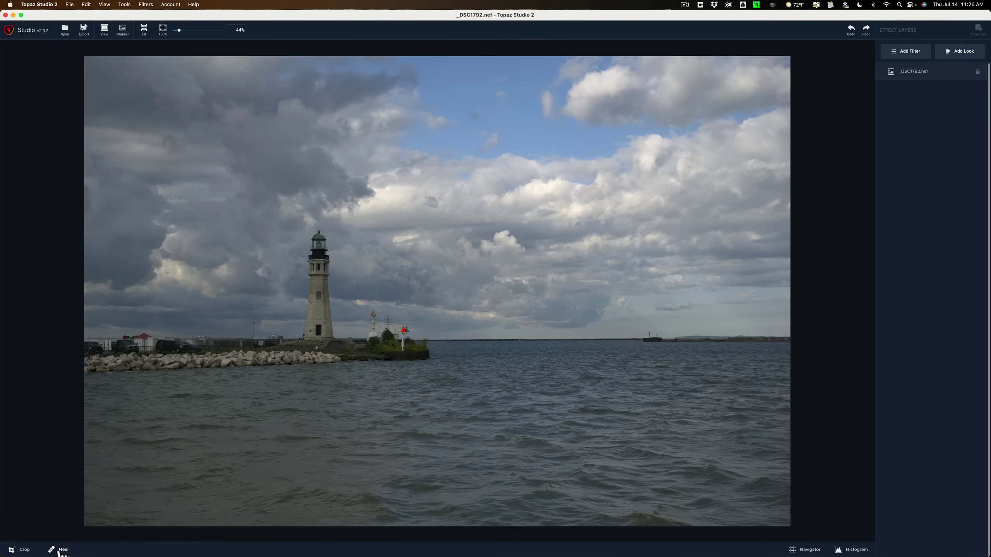
View the Healing Brush settings and leave the tool without making a repair
{"action": "left_click", "coordinate": [59, 550]}
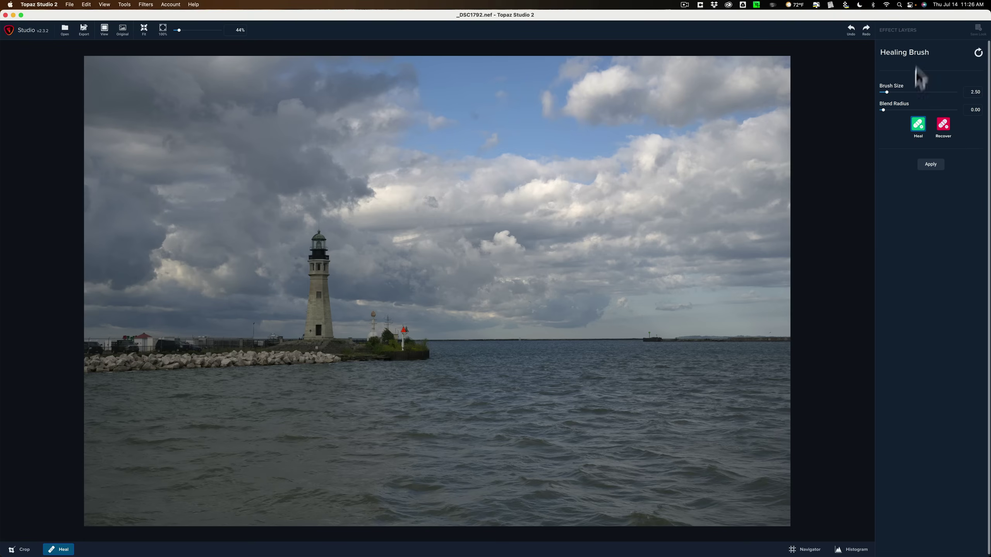
{"action": "left_click", "coordinate": [58, 550]}
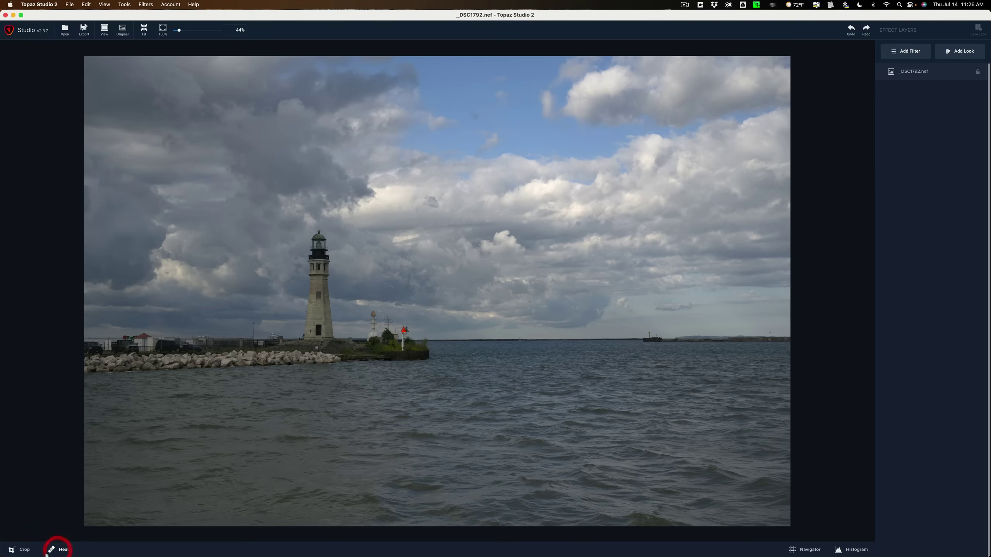
Start cropping the photo and straighten the horizon by rotating the image 0.31
{"action": "left_click", "coordinate": [20, 549]}
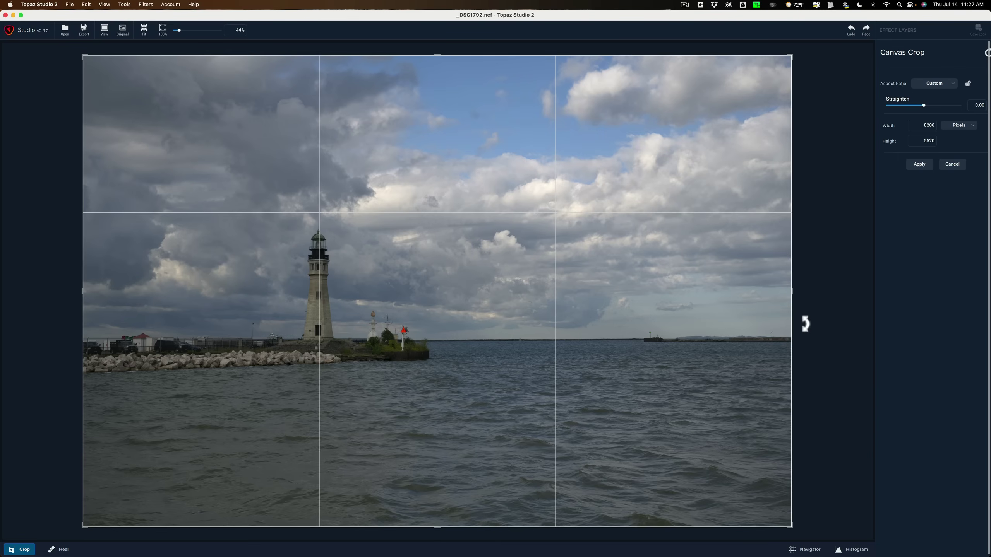
{"action": "left_click", "coordinate": [804, 324]}
{"action": "left_click_drag", "start_coordinate": [805, 324], "coordinate": [814, 327]}
{"action": "left_click", "coordinate": [812, 328]}
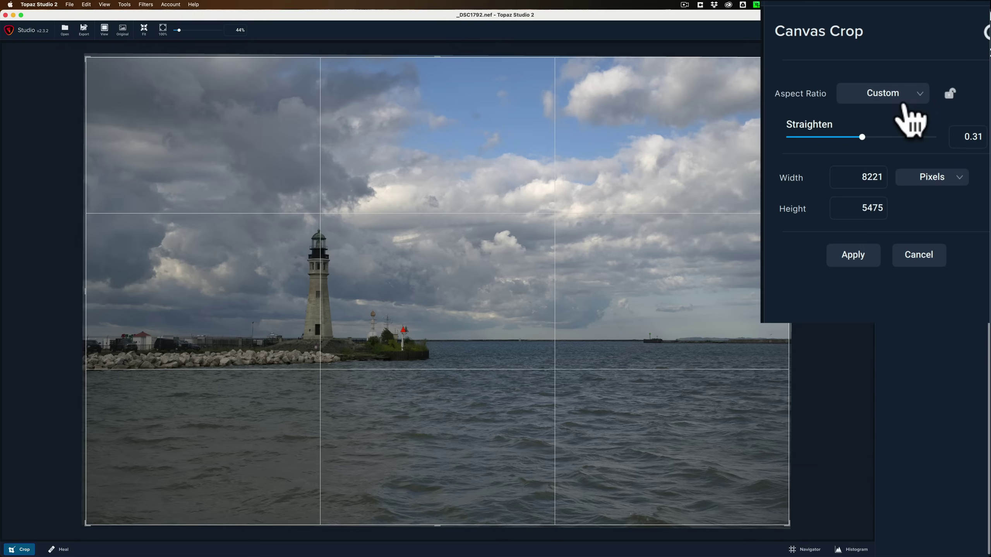
Crop to 7461 x 4967 pixels at the Original aspect ratio, aligning the lighthouse and horizon with the thirds grid, and apply
{"action": "left_click", "coordinate": [919, 98]}
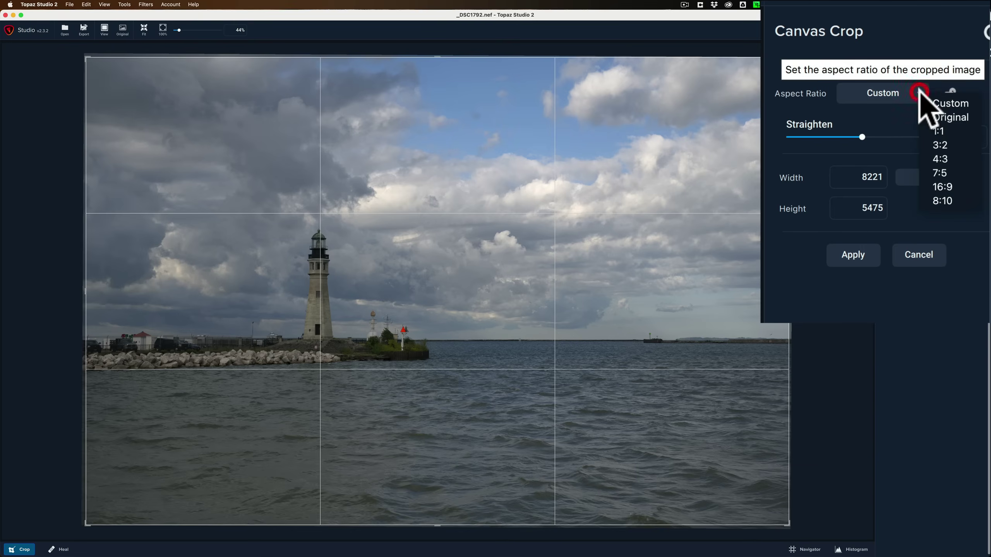
{"action": "left_click", "coordinate": [944, 114]}
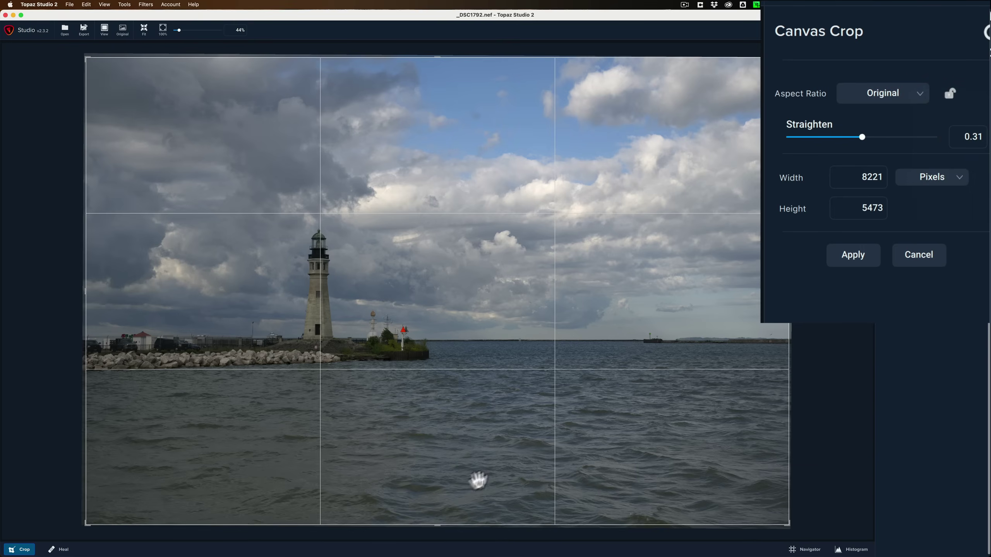
{"action": "left_click_drag", "start_coordinate": [438, 522], "coordinate": [443, 503]}
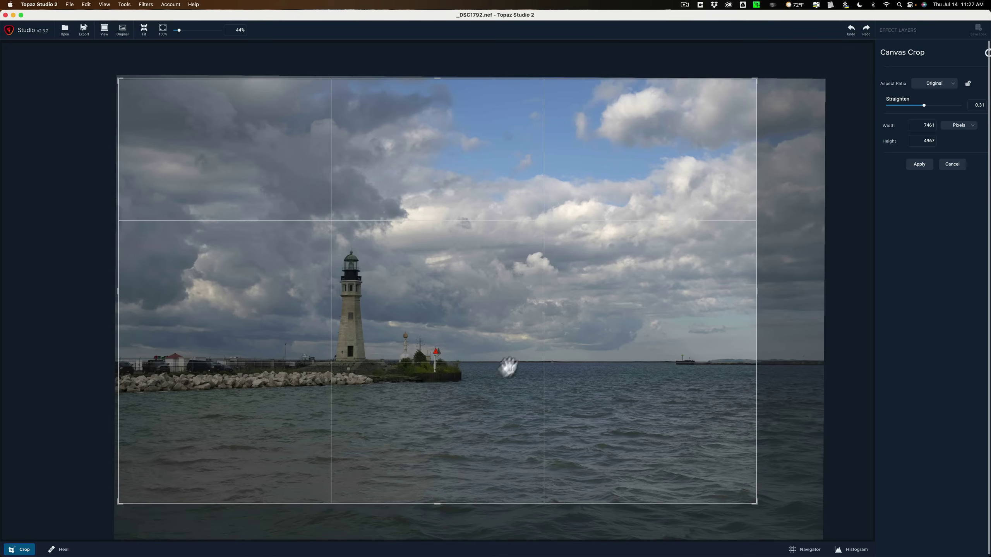
{"action": "left_click_drag", "start_coordinate": [490, 392], "coordinate": [474, 394]}
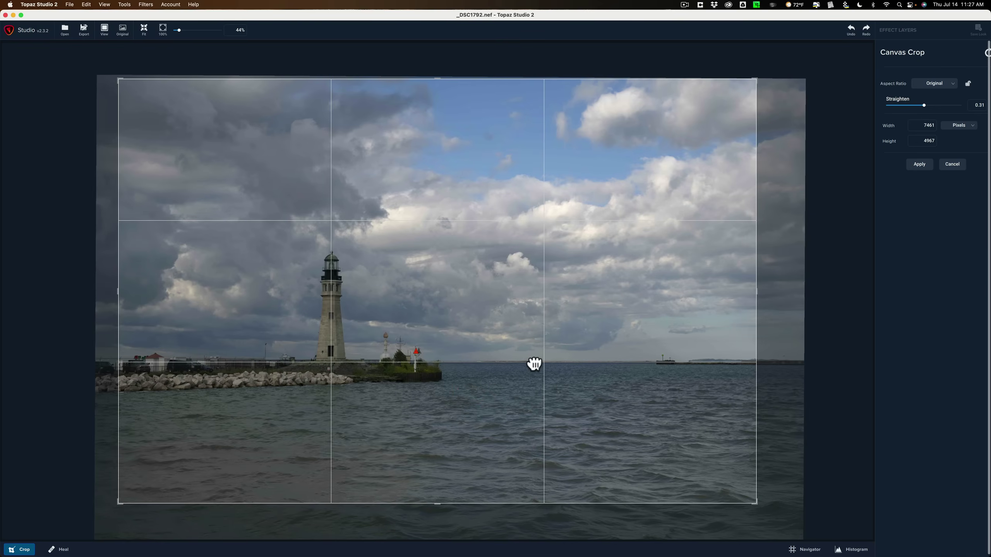
{"action": "left_click", "coordinate": [917, 164]}
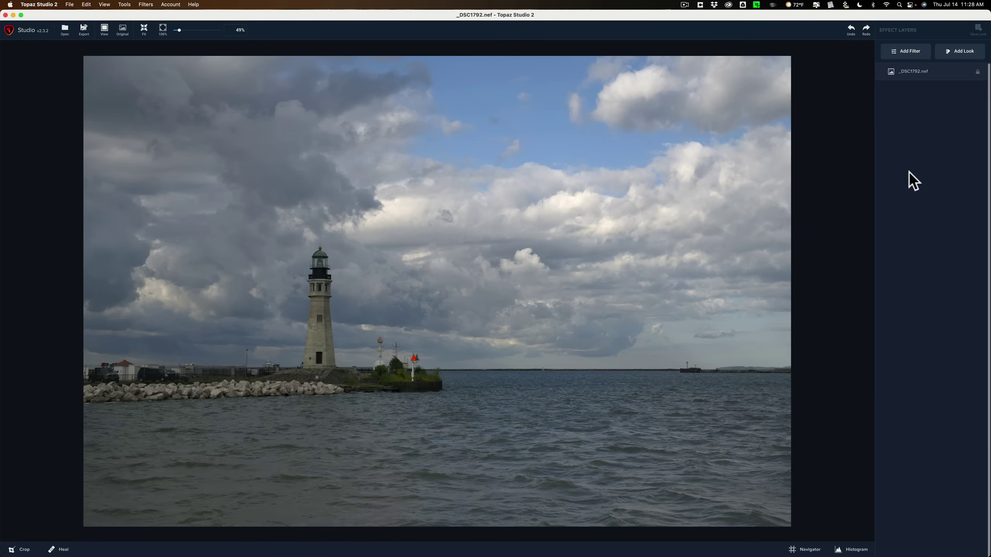
Add an AI Clear filter with its default settings and close its adjustments
{"action": "left_click", "coordinate": [907, 51]}
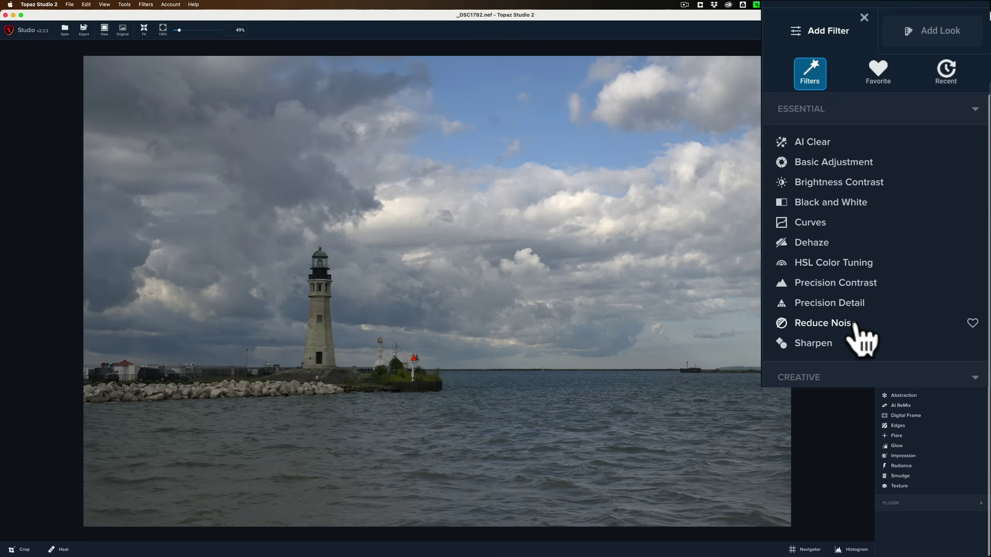
{"action": "left_click", "coordinate": [799, 144]}
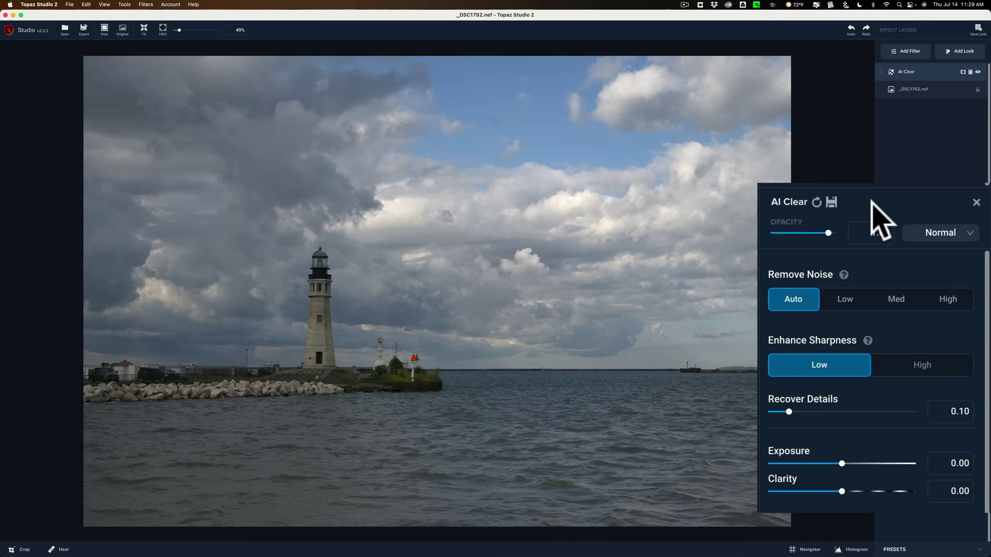
{"action": "left_click", "coordinate": [976, 202]}
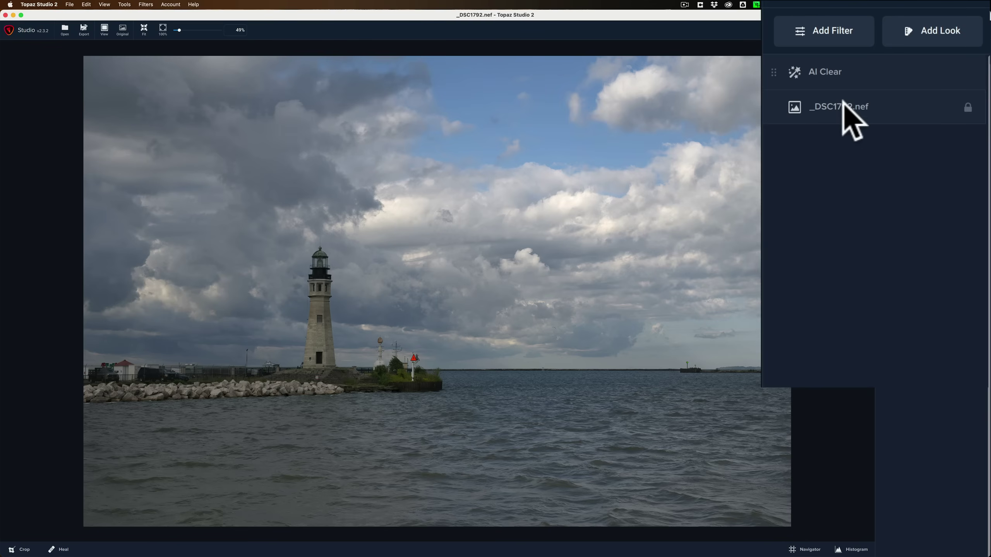
{"action": "mouse_move", "coordinate": [896, 70]}
{"action": "mouse_move", "coordinate": [849, 72]}
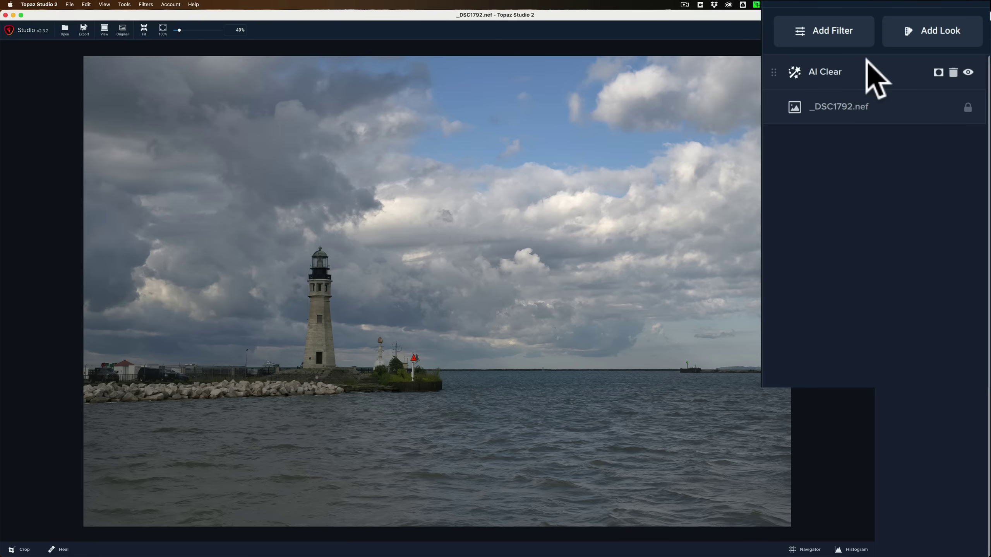
Add a Basic Adjustment filter with Clarity 0.46, Shadow 0.39 and Highlight -0.37
{"action": "left_click", "coordinate": [821, 31]}
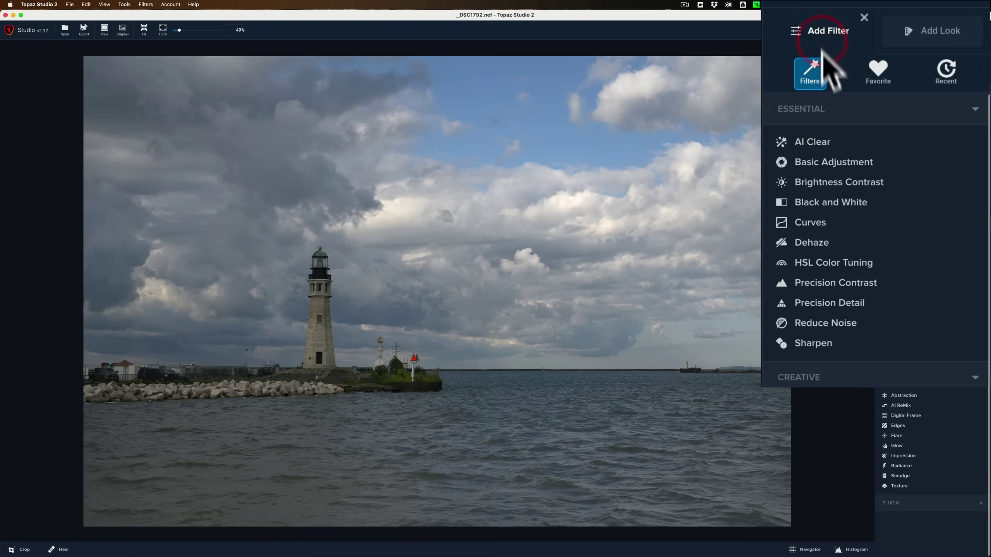
{"action": "left_click", "coordinate": [838, 162]}
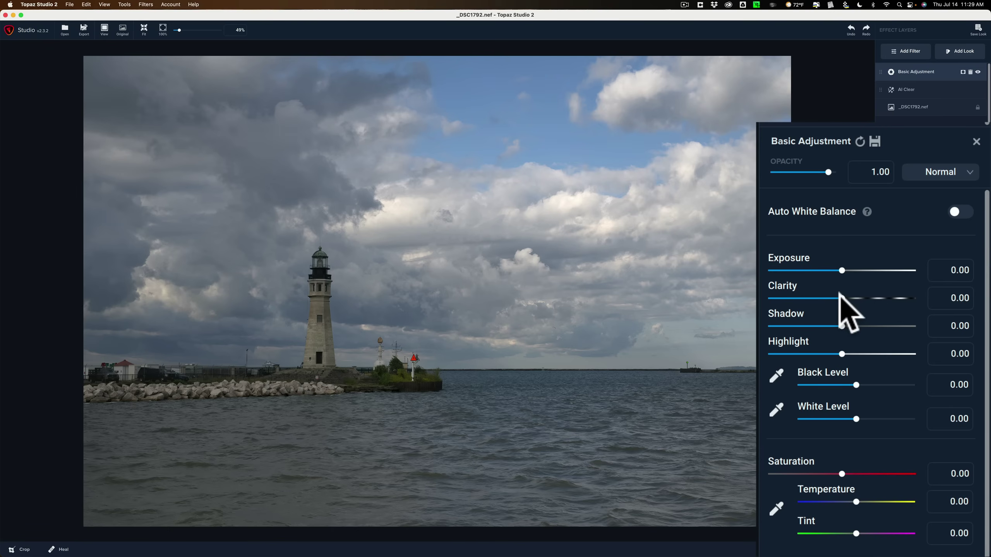
{"action": "left_click_drag", "start_coordinate": [840, 296], "coordinate": [878, 292]}
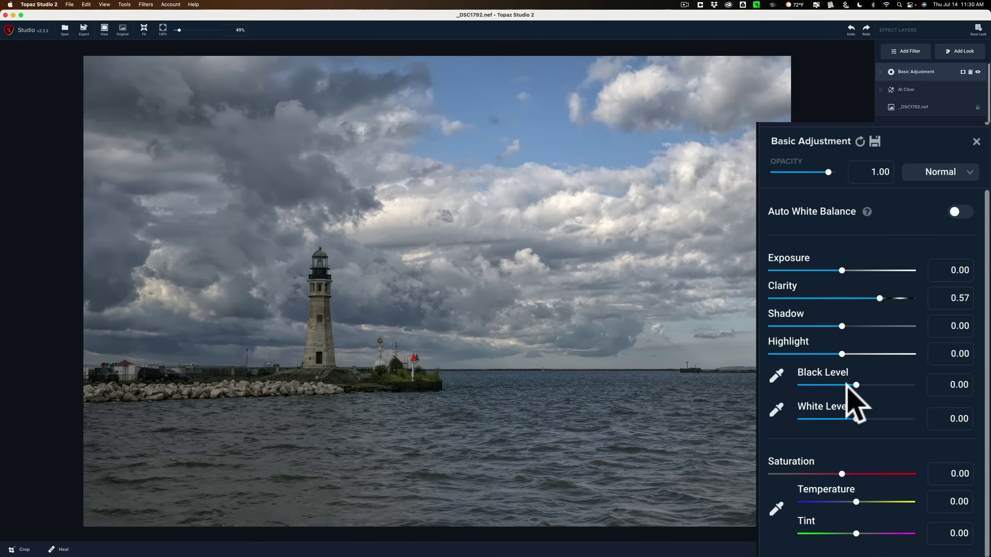
{"action": "left_click", "coordinate": [872, 295]}
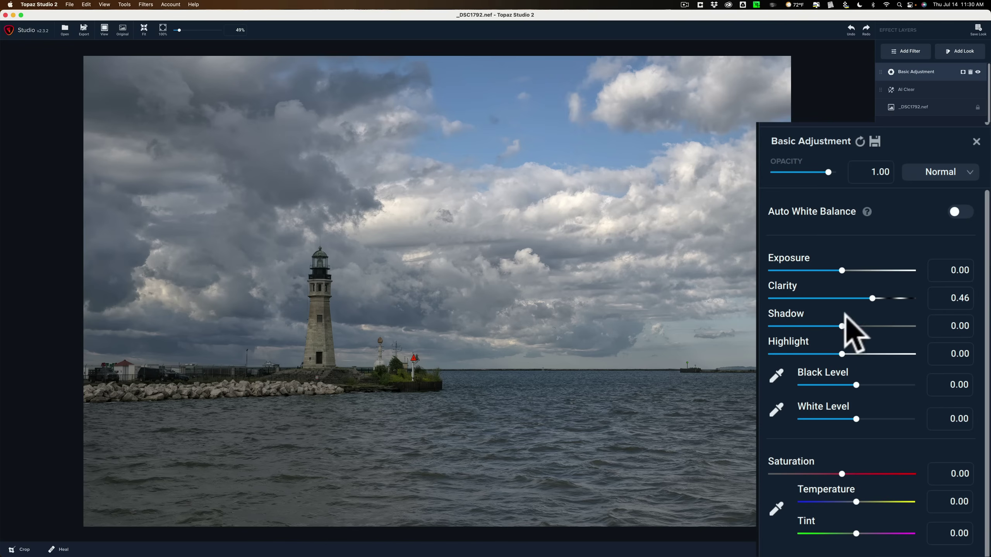
{"action": "left_click_drag", "start_coordinate": [841, 325], "coordinate": [817, 354]}
{"action": "left_click", "coordinate": [835, 351]}
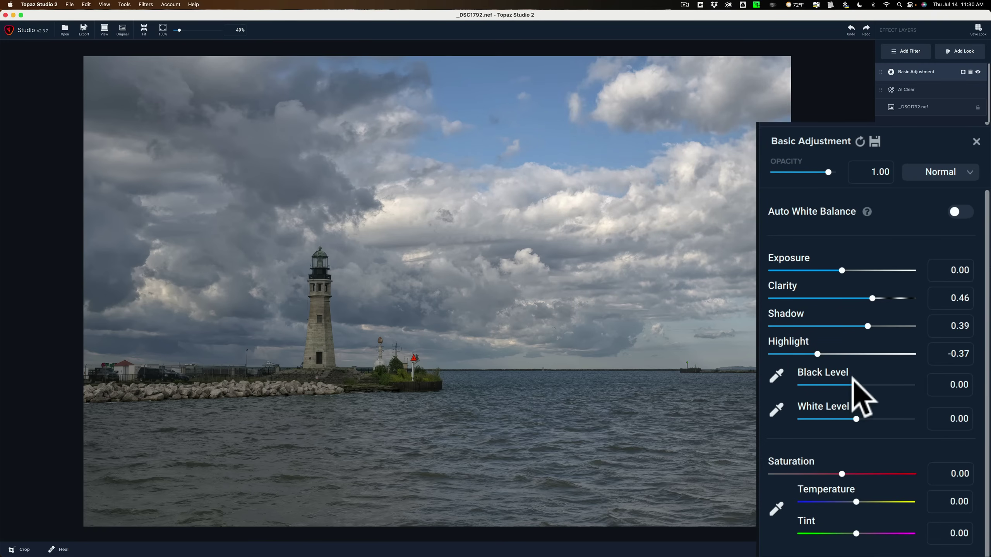
Sample the lighthouse's dark top for a Black Level of -0.06 and the small white tower beside it for a White Level of 0.53
{"action": "left_click", "coordinate": [775, 379]}
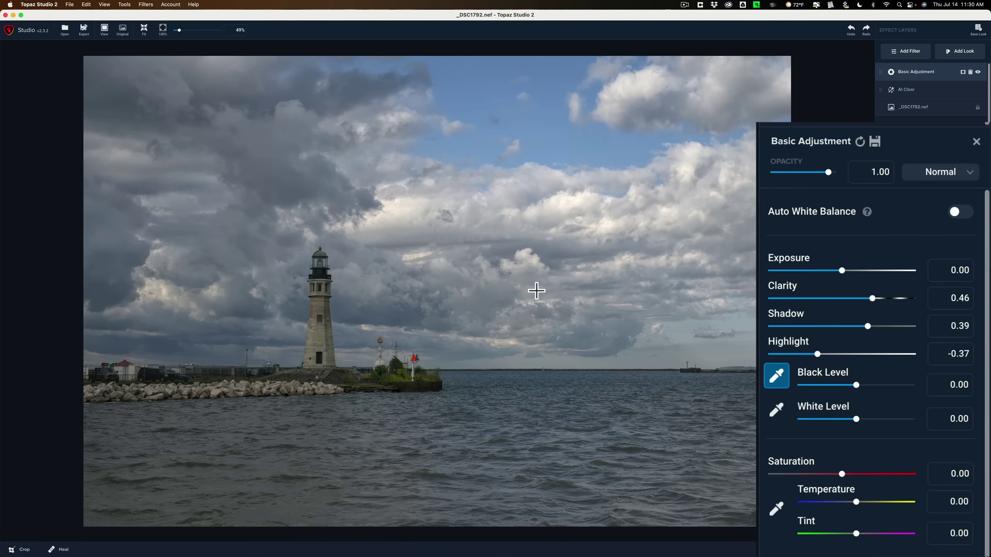
{"action": "left_click", "coordinate": [314, 272]}
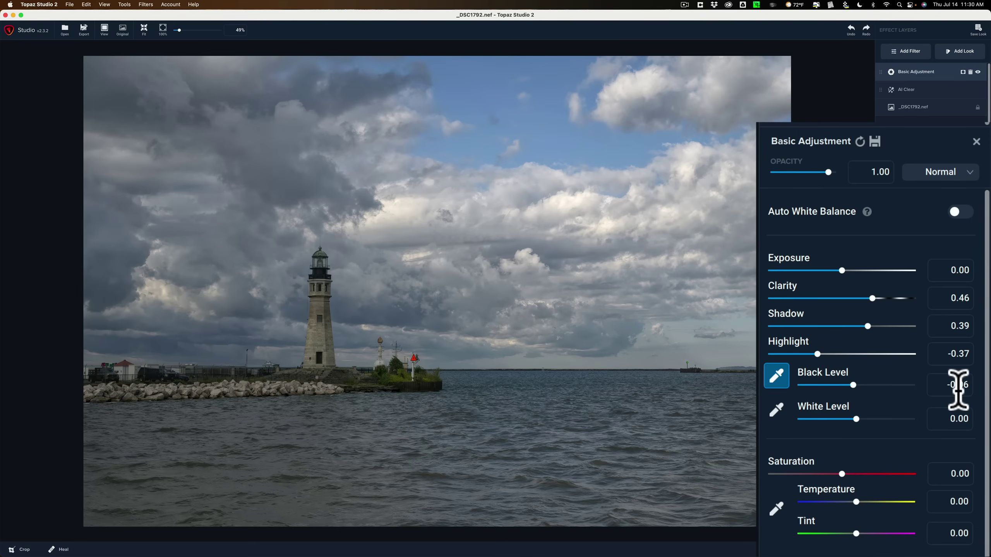
{"action": "left_click", "coordinate": [776, 410]}
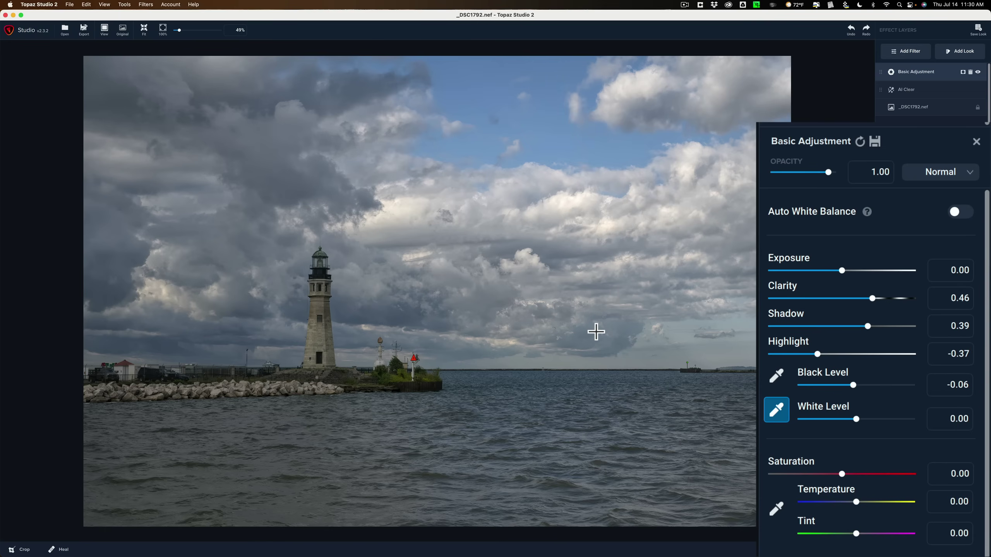
{"action": "left_click", "coordinate": [606, 225]}
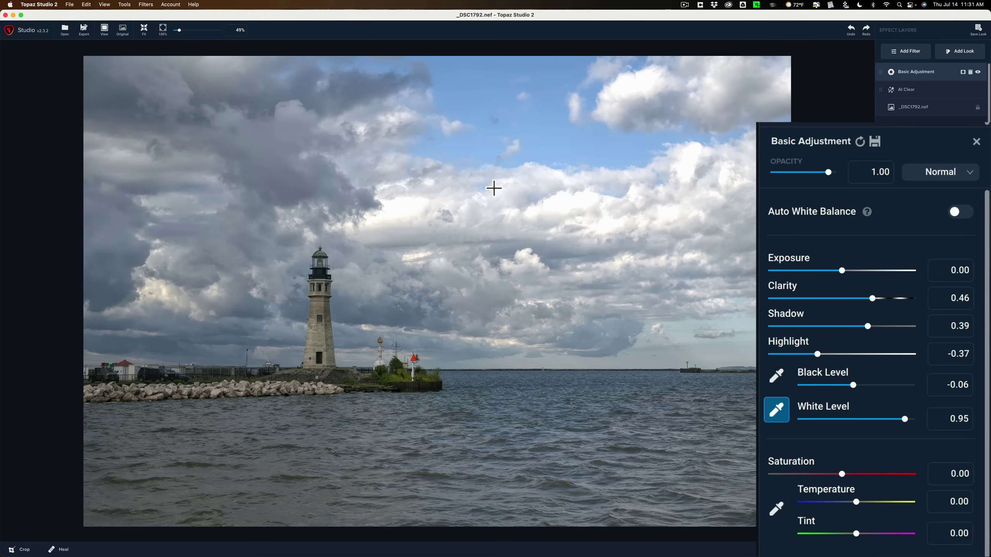
{"action": "left_click", "coordinate": [376, 363]}
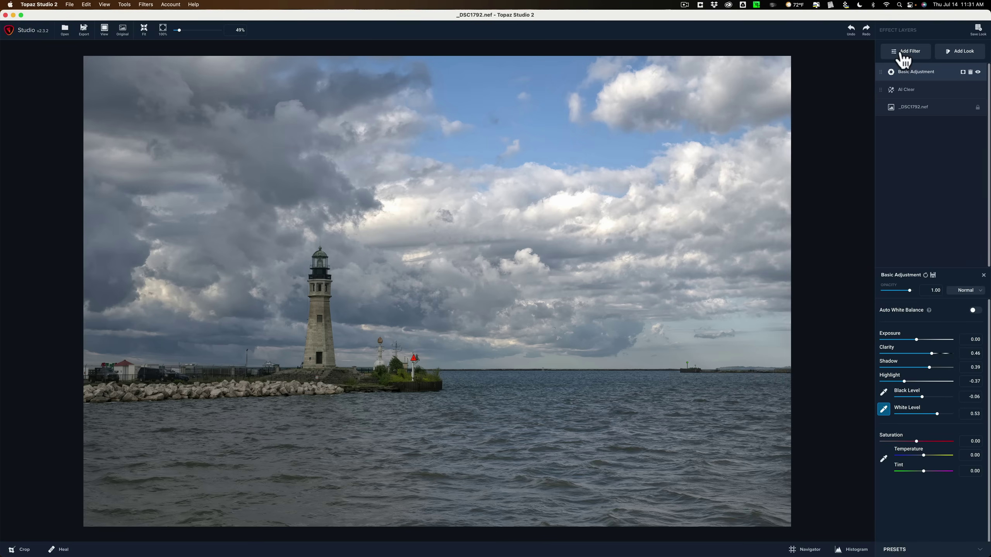
Add a Brightness Contrast filter and set its Saturation to 1.20
{"action": "left_click", "coordinate": [903, 55]}
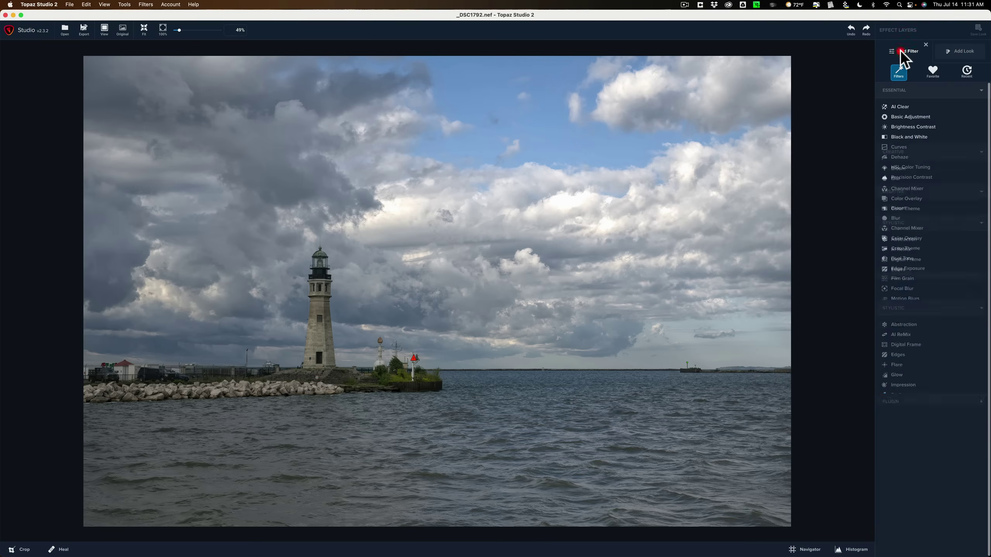
{"action": "left_click", "coordinate": [908, 128]}
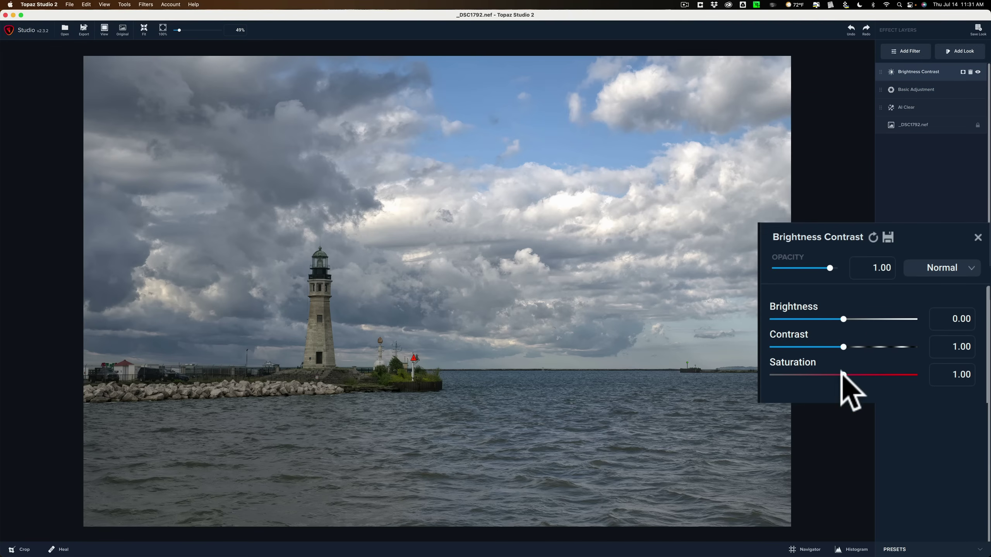
{"action": "left_click_drag", "start_coordinate": [842, 373], "coordinate": [849, 374]}
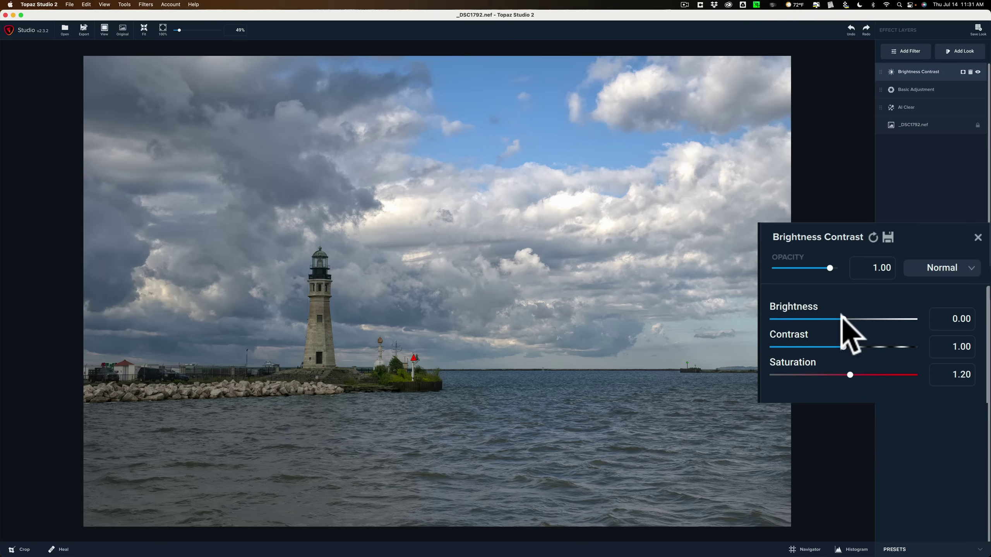
Set the filter's Brightness to 0.07 and try a Contrast of 1.74, resetting Contrast to its default
{"action": "left_click_drag", "start_coordinate": [840, 318], "coordinate": [865, 347]}
{"action": "double_click", "coordinate": [845, 347]}
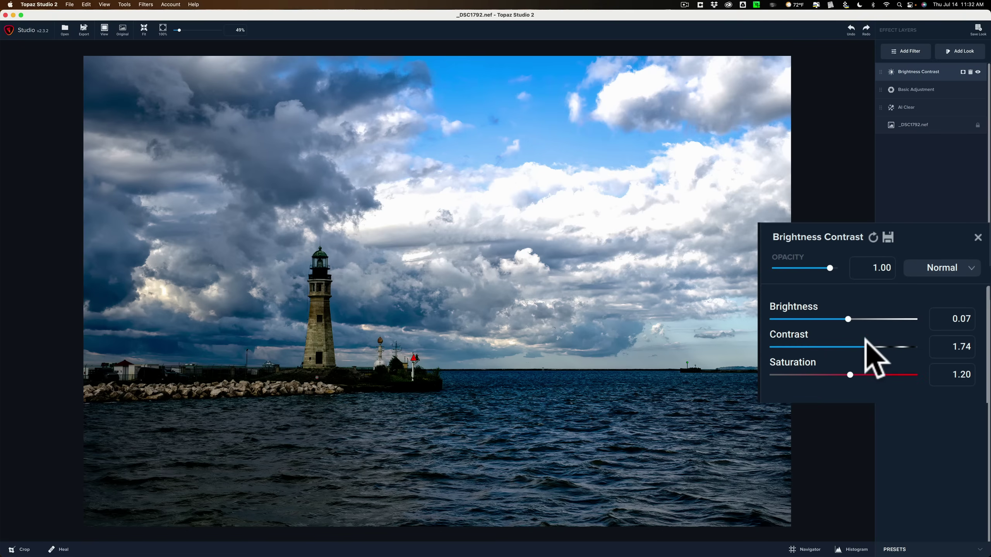
{"action": "double_click", "coordinate": [865, 347]}
Try Contrast values of 1.77 and 1.71, resetting Contrast to 1.00 after each
{"action": "left_click_drag", "start_coordinate": [847, 347], "coordinate": [862, 346]}
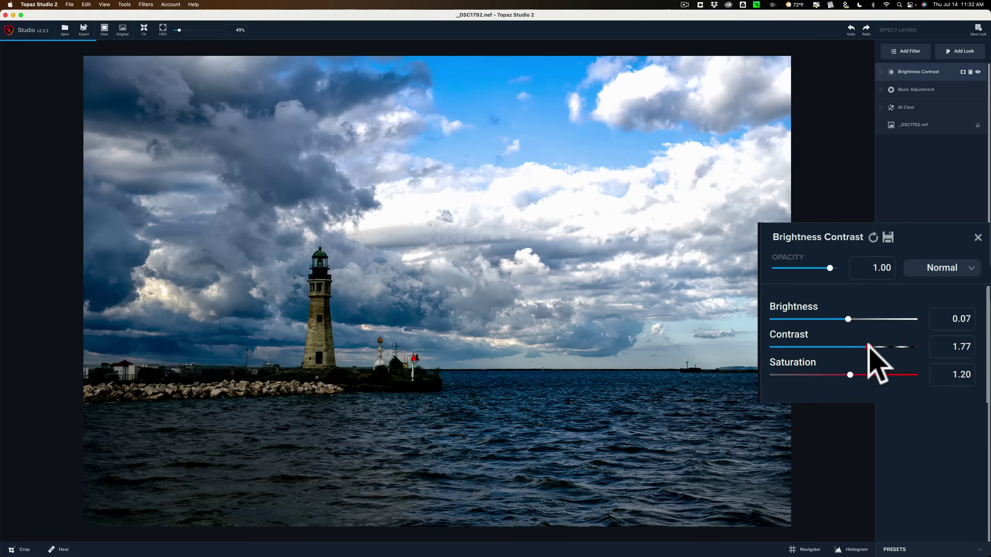
{"action": "double_click", "coordinate": [844, 346]}
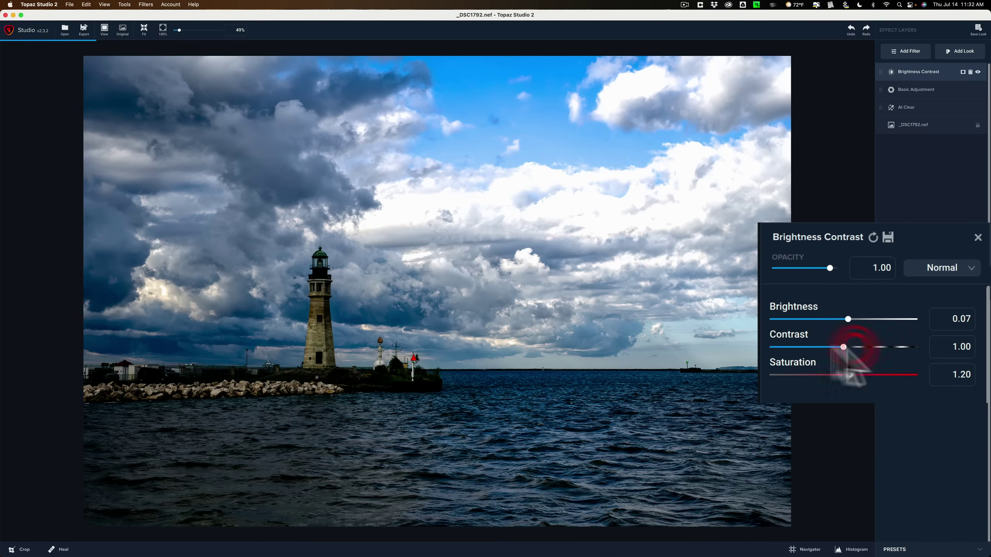
{"action": "left_click_drag", "start_coordinate": [844, 347], "coordinate": [866, 346]}
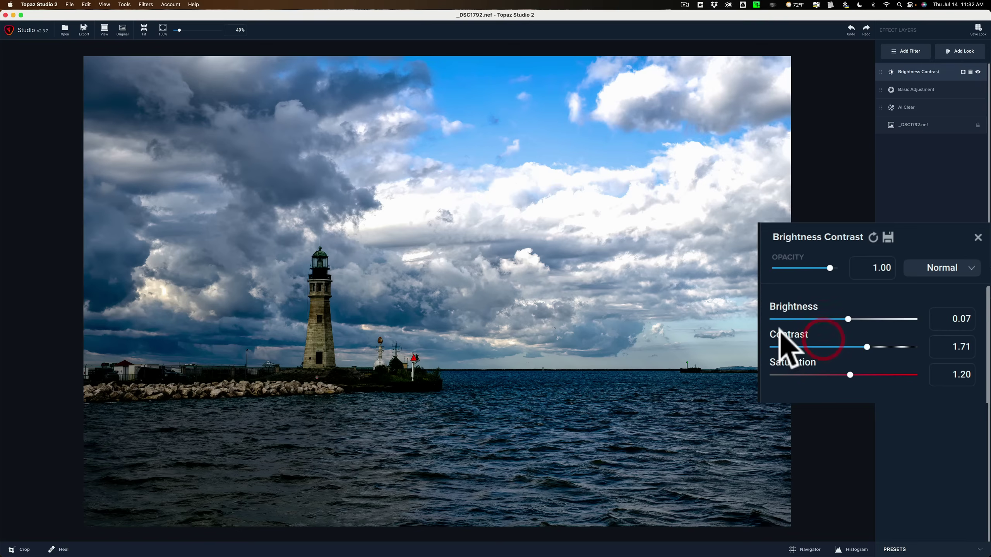
{"action": "double_click", "coordinate": [780, 334]}
Set the Brightness Contrast filter's Contrast to 1.09
{"action": "left_click", "coordinate": [844, 347]}
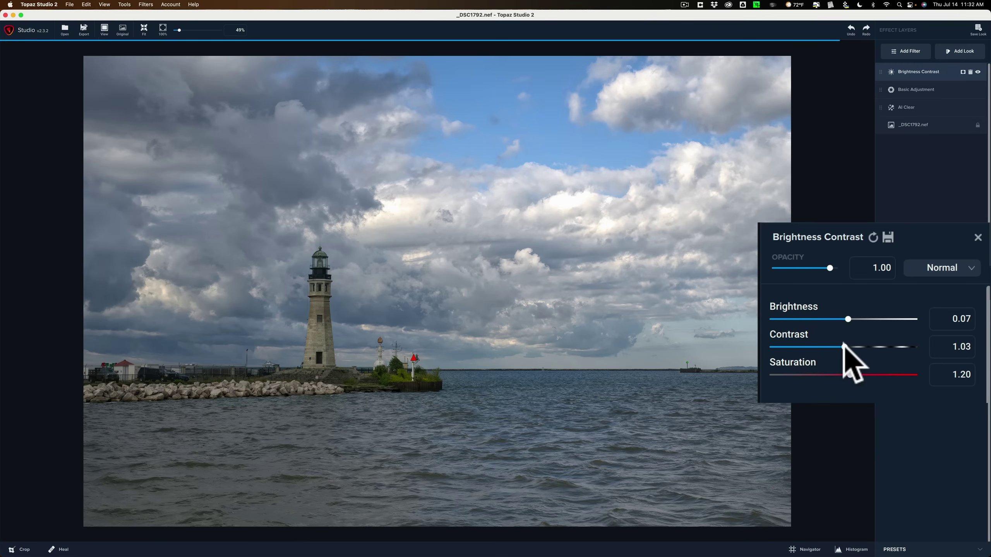
{"action": "left_click_drag", "start_coordinate": [843, 346], "coordinate": [846, 346]}
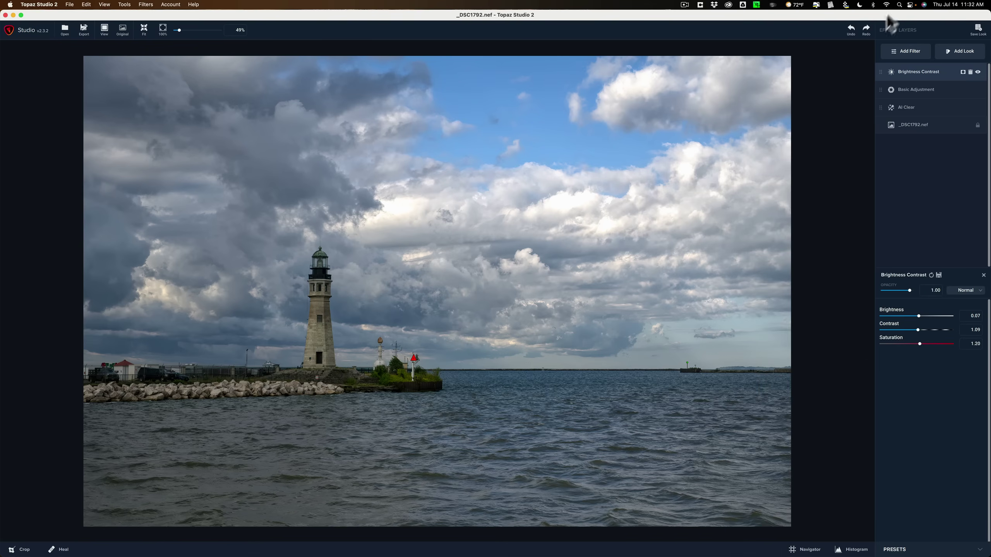
Add an HSL Color Tuning filter and set Orange Saturation to 0.04 and Orange Lightness to 0.77
{"action": "left_click", "coordinate": [906, 51]}
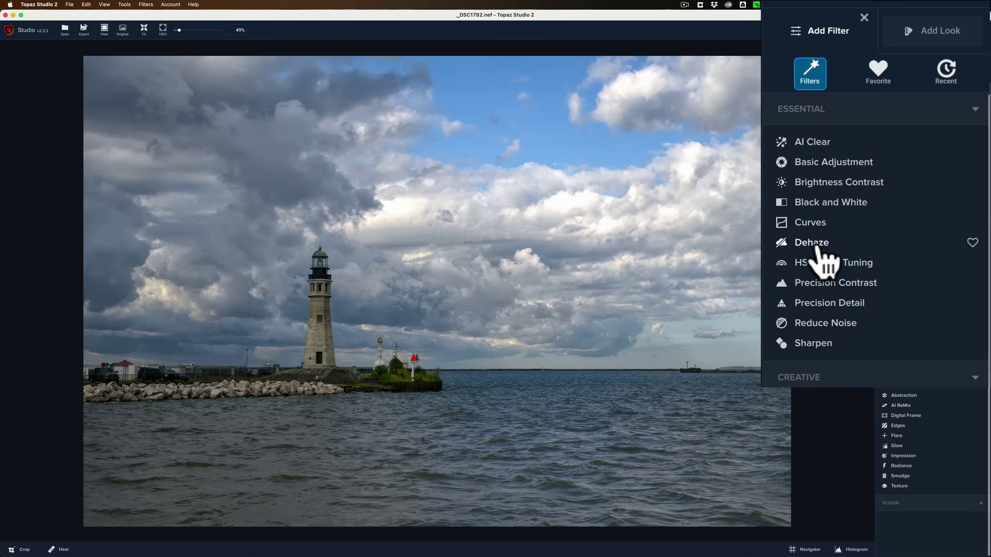
{"action": "left_click", "coordinate": [829, 266]}
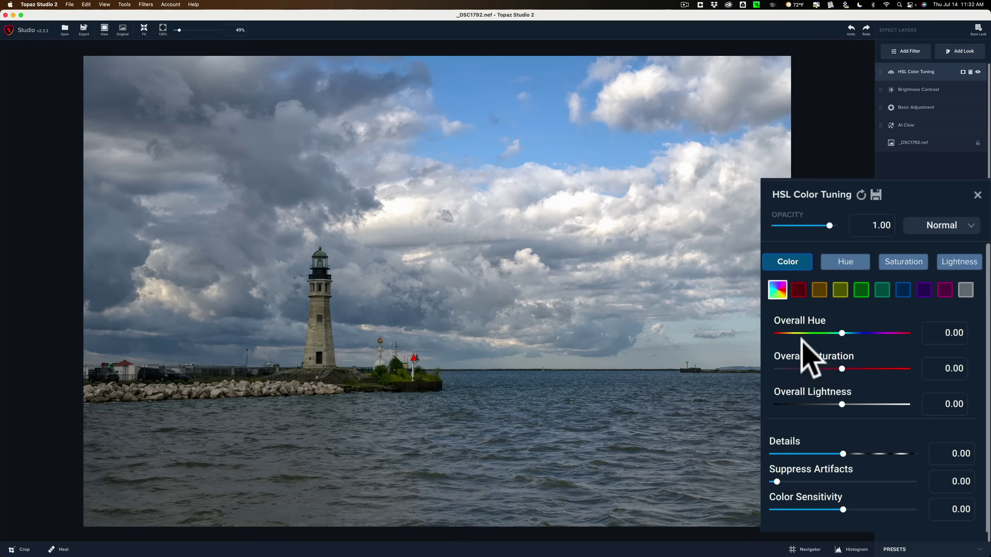
{"action": "left_click", "coordinate": [800, 294]}
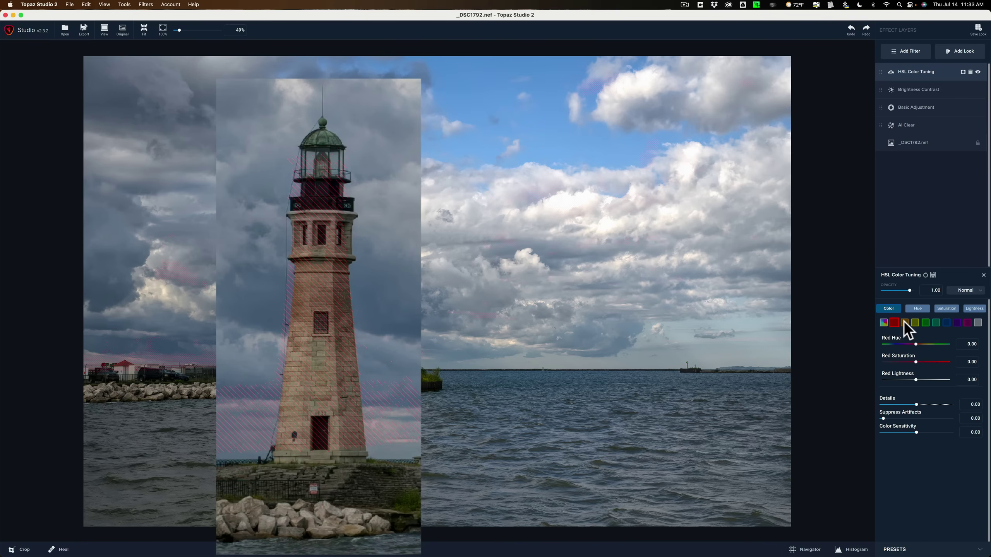
{"action": "left_click", "coordinate": [904, 323]}
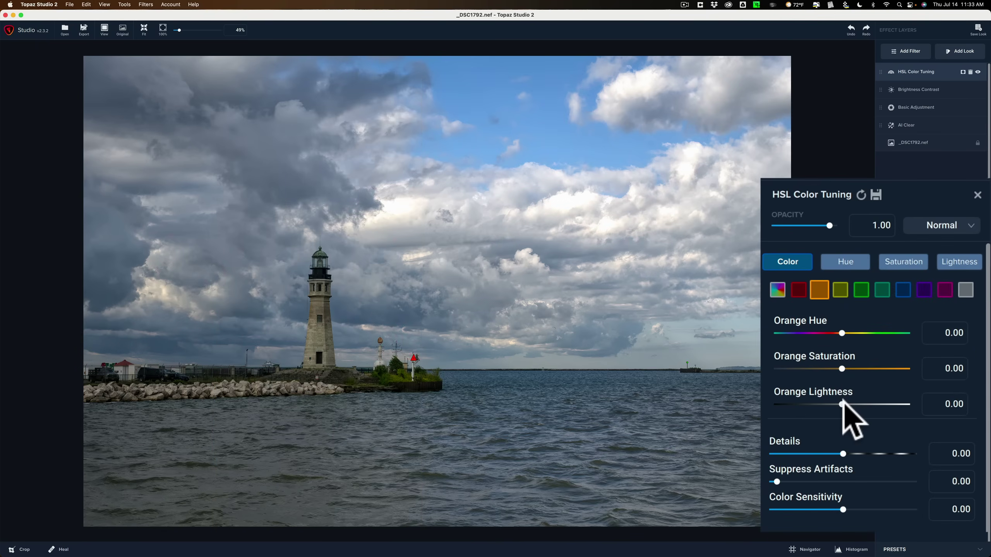
{"action": "left_click_drag", "start_coordinate": [841, 404], "coordinate": [877, 398]}
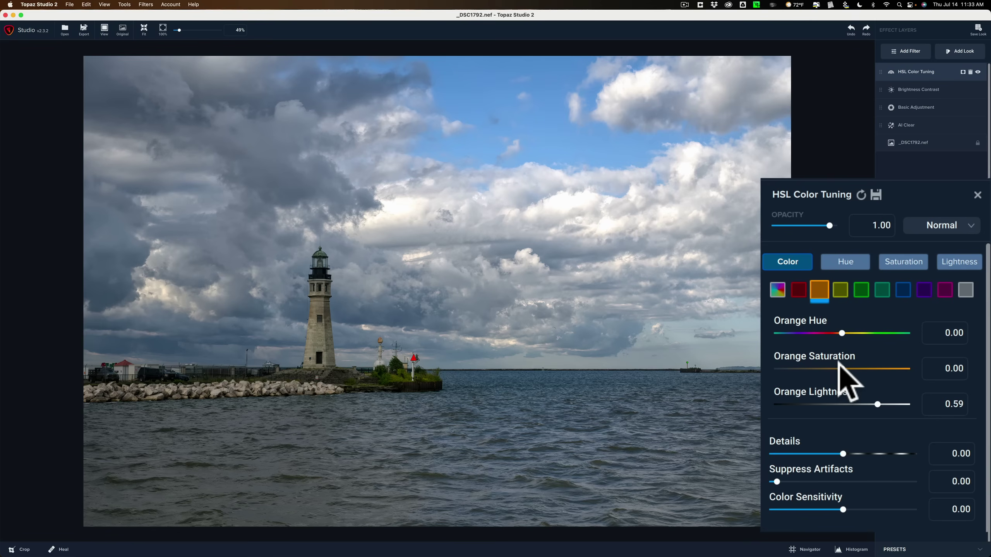
{"action": "left_click_drag", "start_coordinate": [838, 363], "coordinate": [845, 367]}
{"action": "left_click_drag", "start_coordinate": [875, 398], "coordinate": [887, 400]}
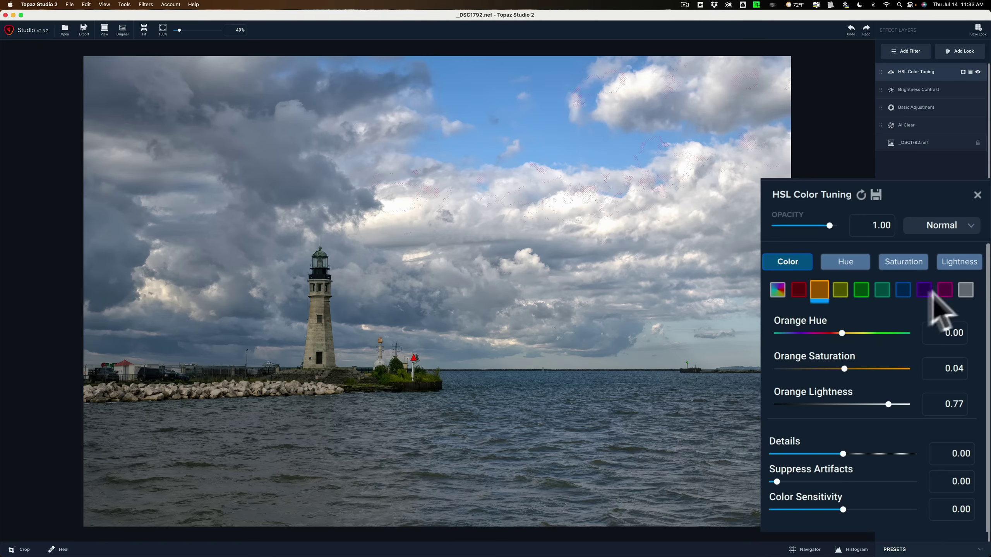
Set Yellow Lightness to 0.31, Yellow Saturation to 0.17 and Green Lightness to 0.39 in the HSL Color Tuning filter
{"action": "left_click", "coordinate": [840, 291]}
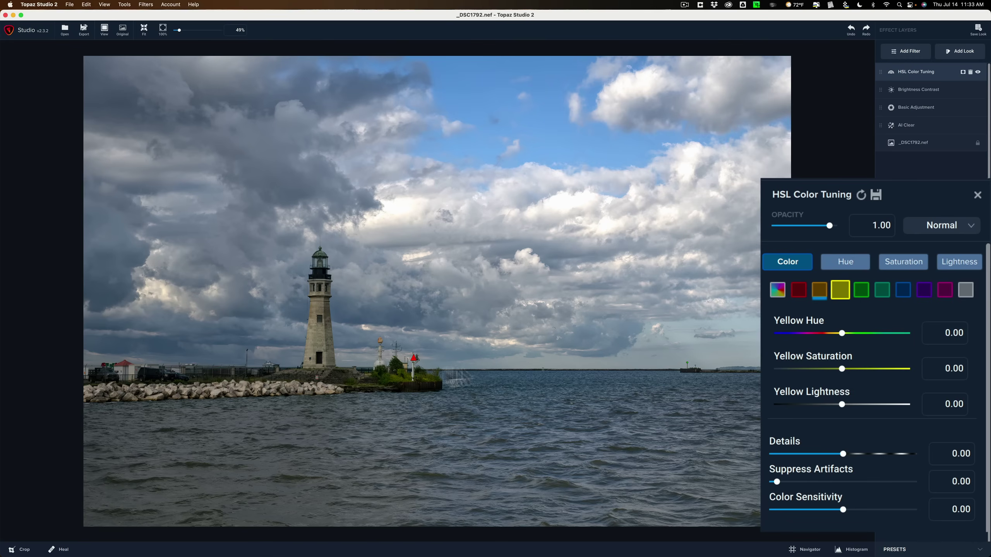
{"action": "left_click_drag", "start_coordinate": [842, 405], "coordinate": [860, 404]}
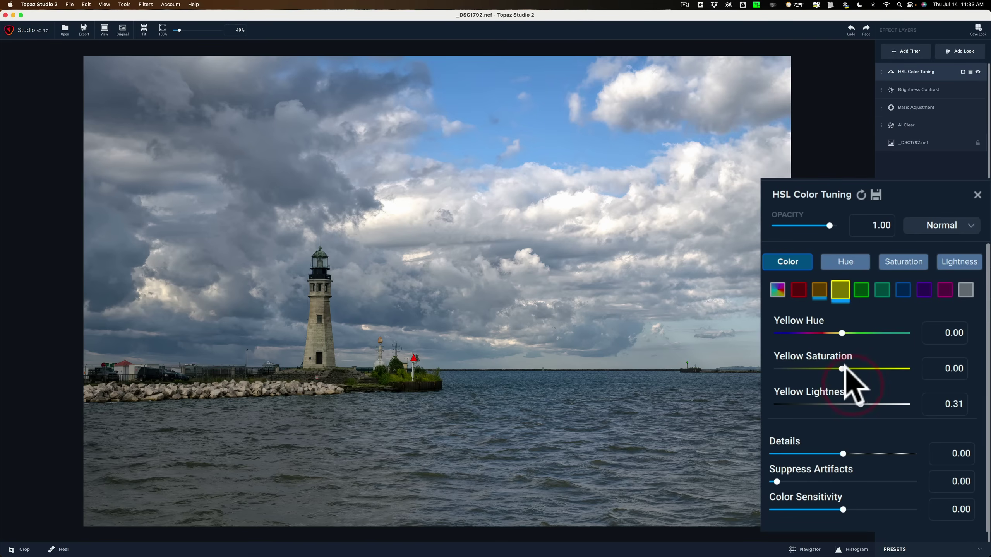
{"action": "left_click_drag", "start_coordinate": [843, 369], "coordinate": [851, 369]}
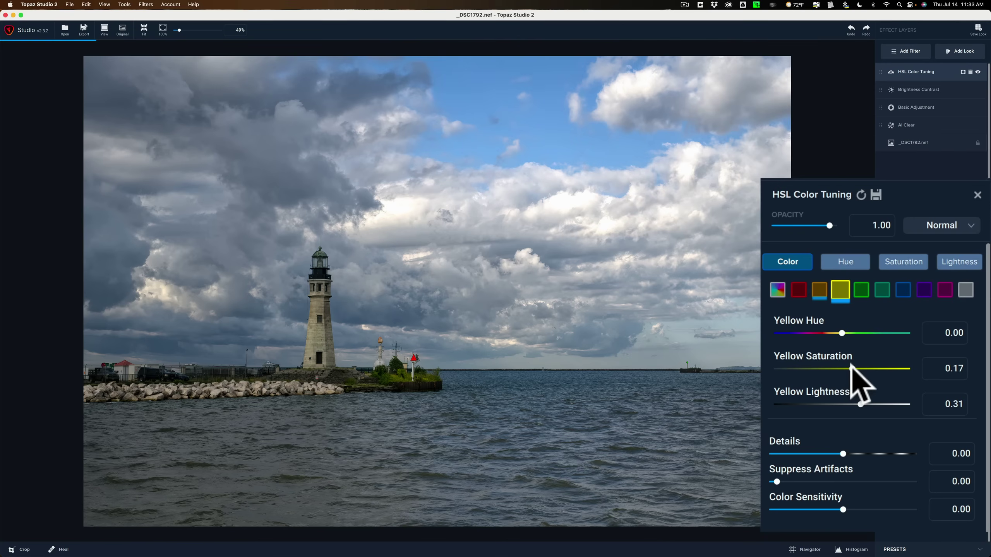
{"action": "left_click", "coordinate": [861, 291]}
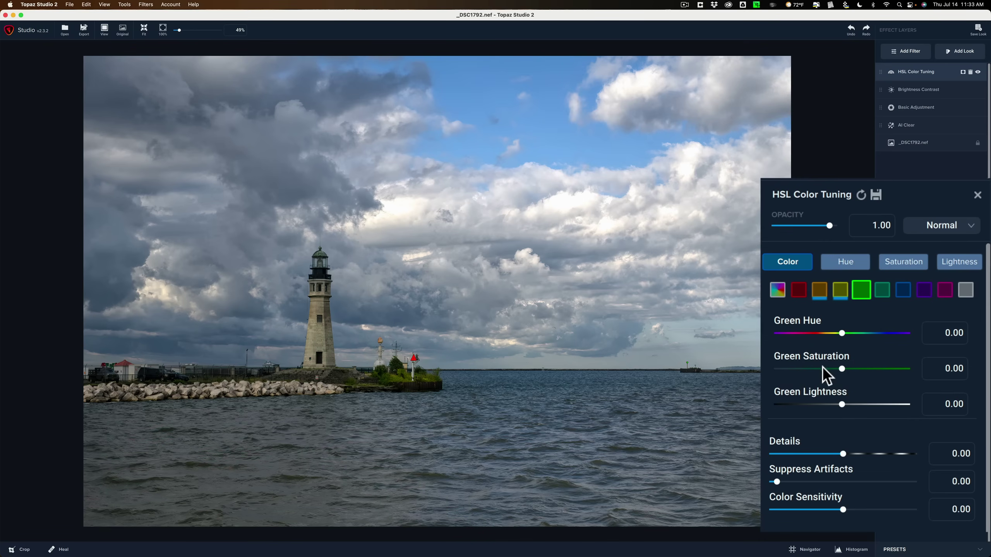
{"action": "left_click_drag", "start_coordinate": [842, 404], "coordinate": [867, 405]}
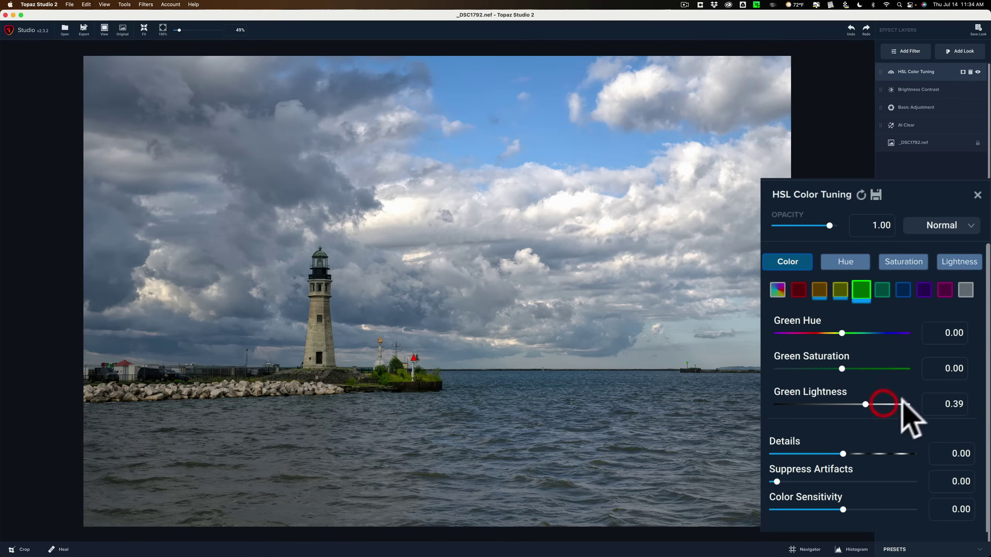
Check the aqua range, set Blue Lightness to -0.26 and close the HSL Color Tuning adjustments
{"action": "left_click", "coordinate": [883, 290]}
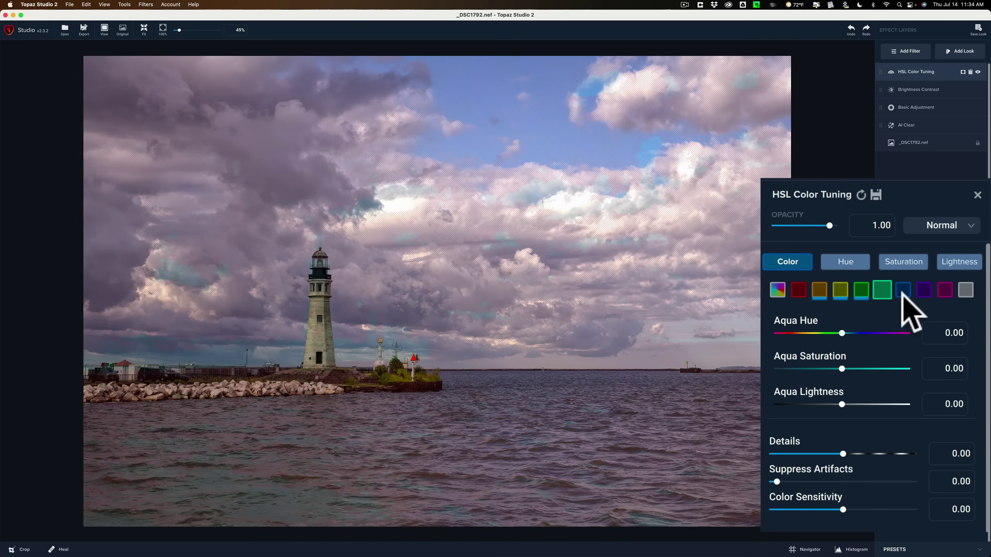
{"action": "left_click", "coordinate": [903, 289]}
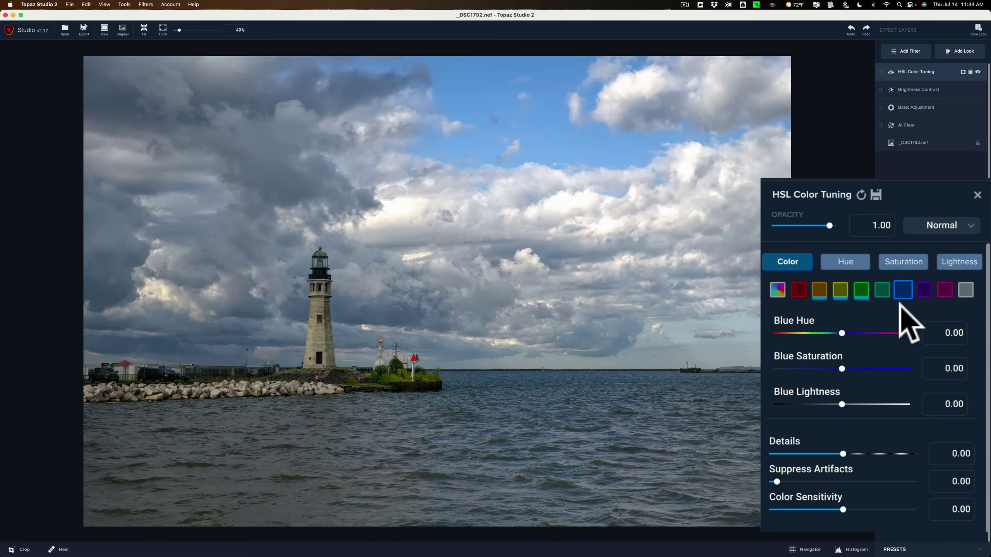
{"action": "left_click_drag", "start_coordinate": [840, 399], "coordinate": [825, 401]}
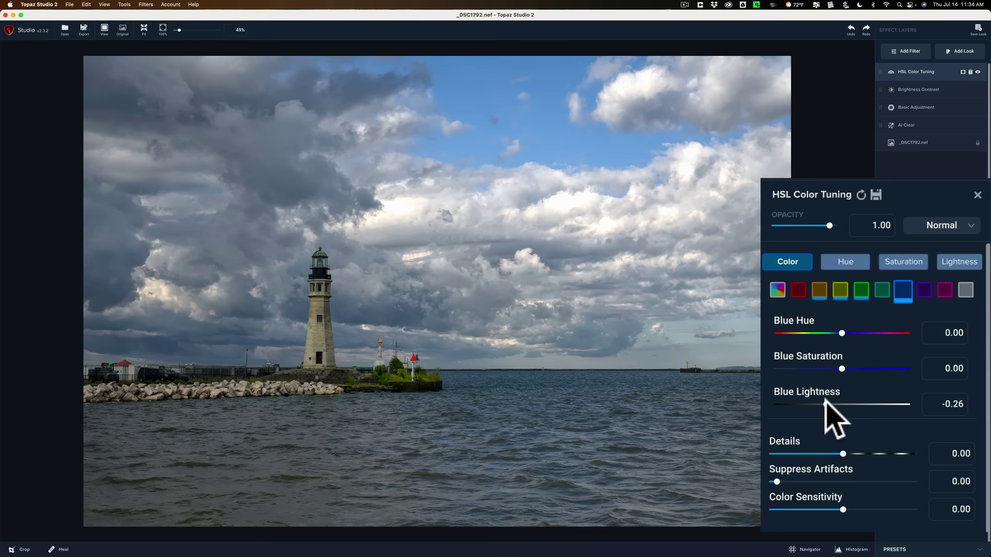
{"action": "left_click", "coordinate": [825, 405]}
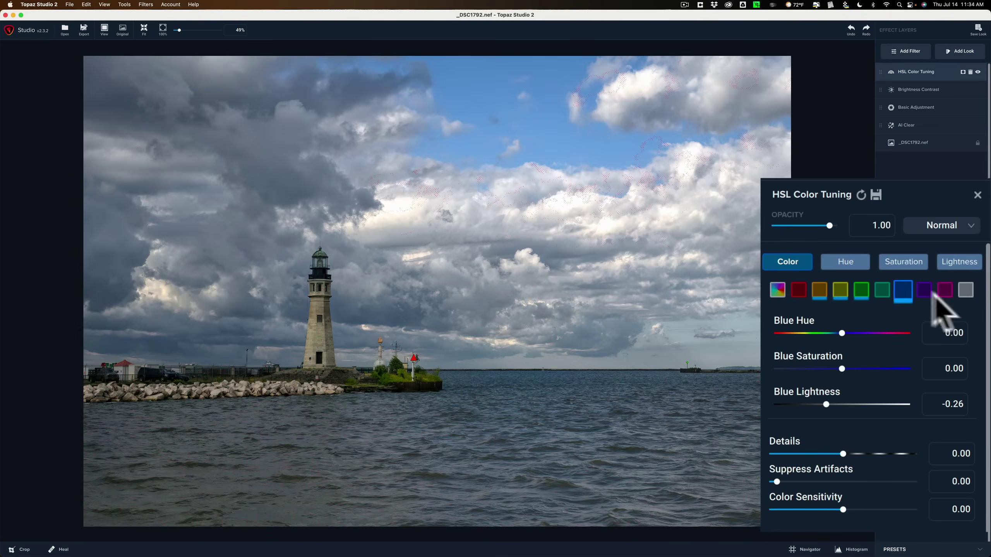
{"action": "mouse_move", "coordinate": [940, 292]}
{"action": "left_click", "coordinate": [984, 274]}
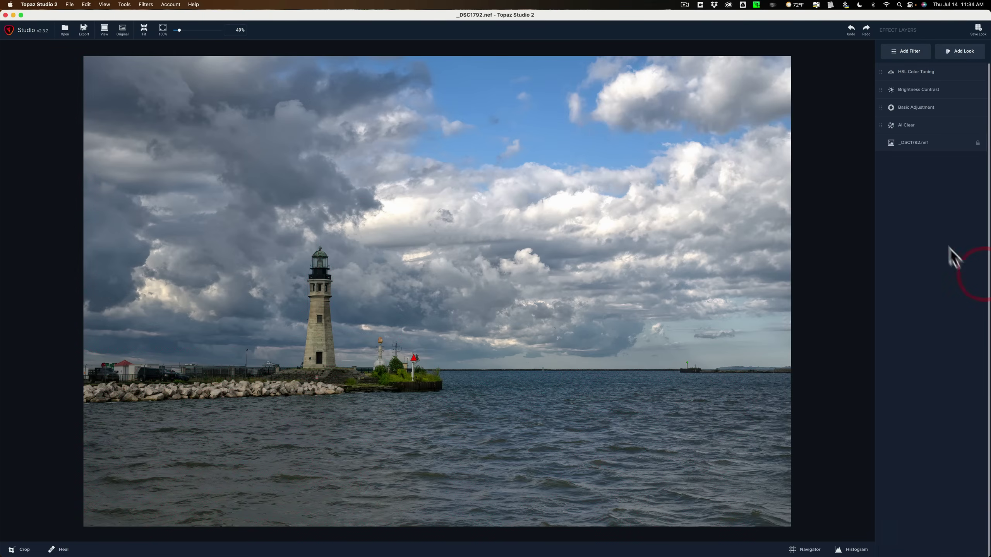
Add a Precision Contrast filter on top of the HSL Color Tuning layer
{"action": "left_click", "coordinate": [901, 51]}
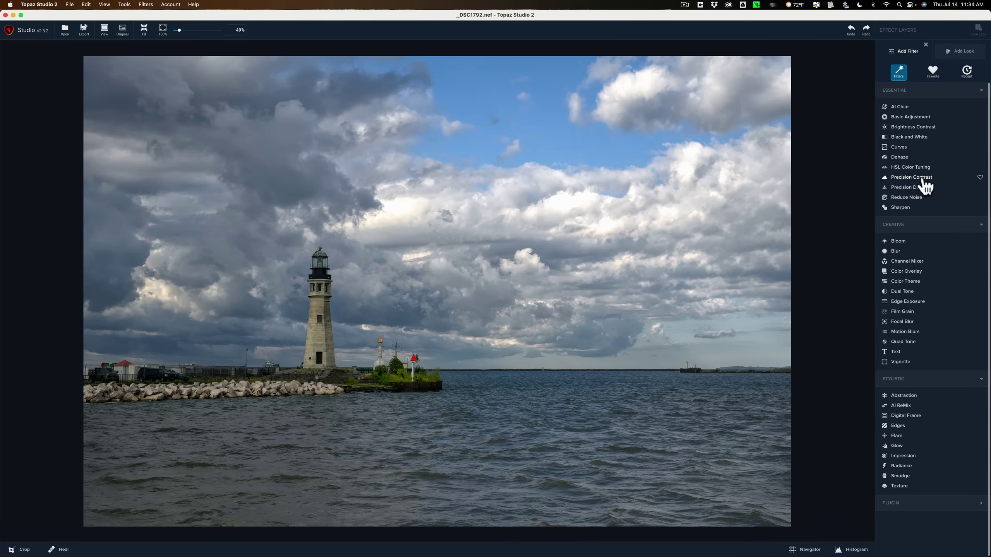
{"action": "left_click", "coordinate": [923, 178]}
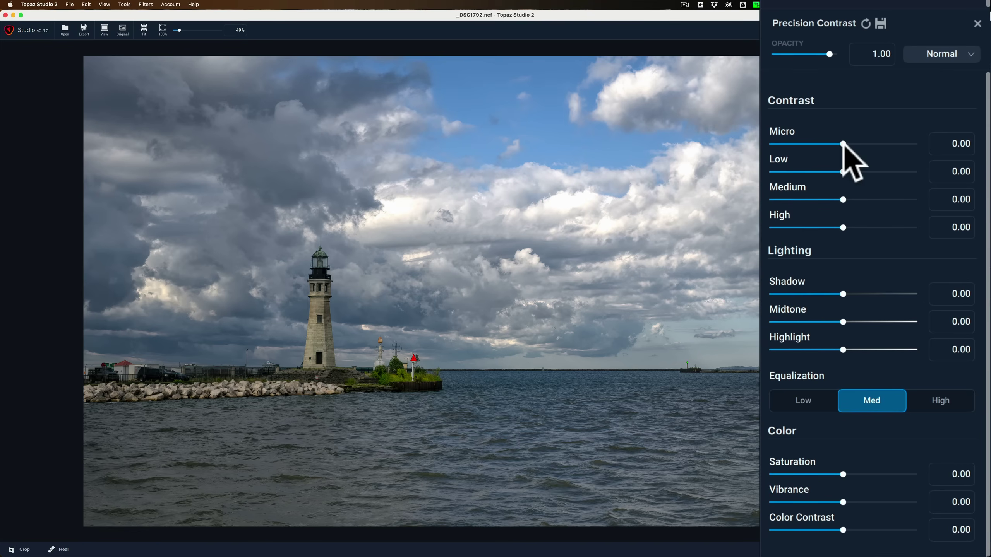
Try the High contrast at 0.60 and Shadow lighting at -0.35, resetting each to 0.00
{"action": "left_click_drag", "start_coordinate": [843, 143], "coordinate": [882, 227]}
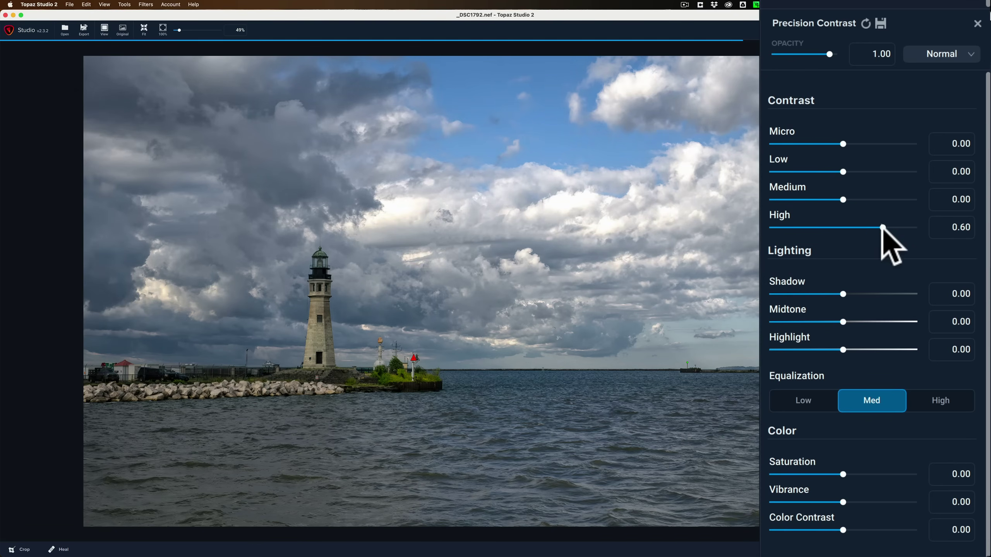
{"action": "double_click", "coordinate": [882, 228]}
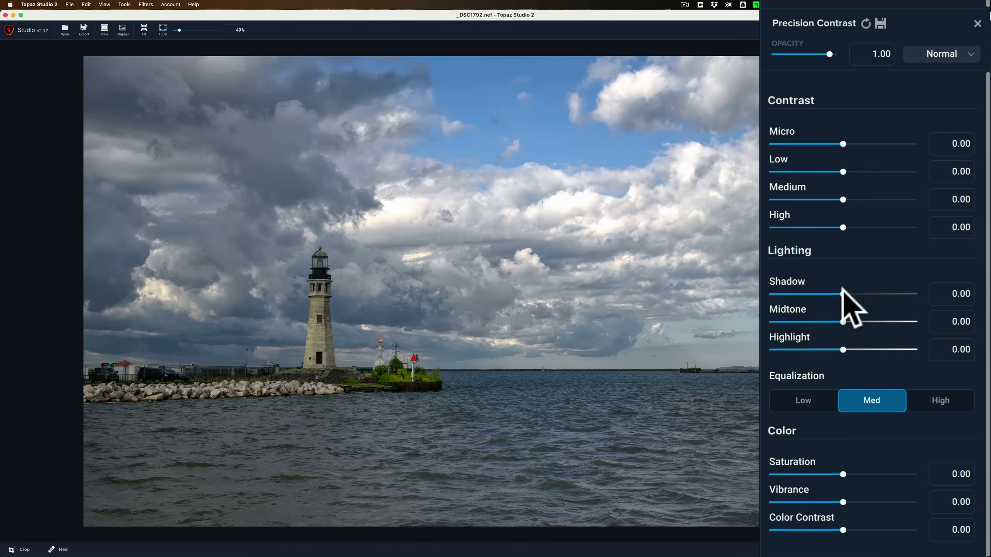
{"action": "left_click_drag", "start_coordinate": [843, 291], "coordinate": [819, 292]}
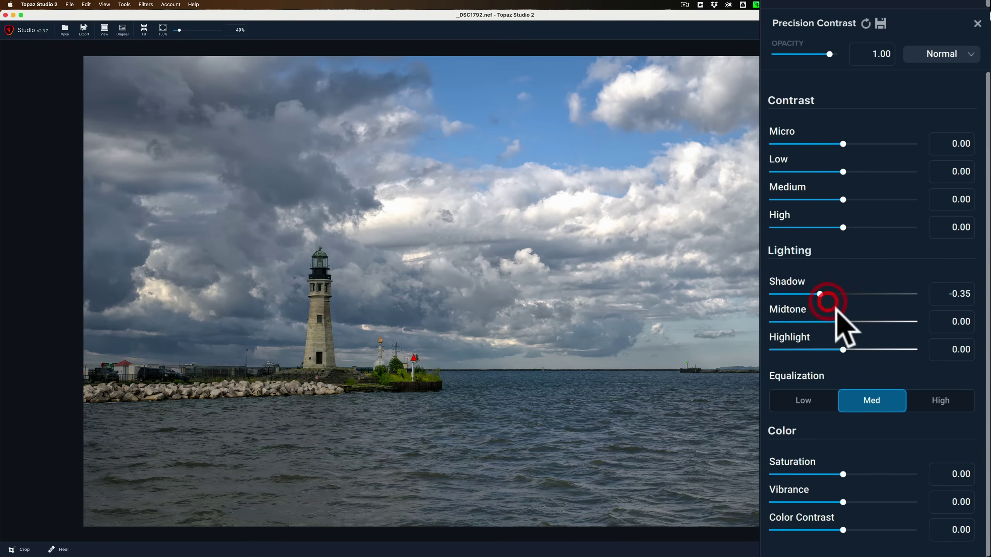
{"action": "double_click", "coordinate": [788, 281]}
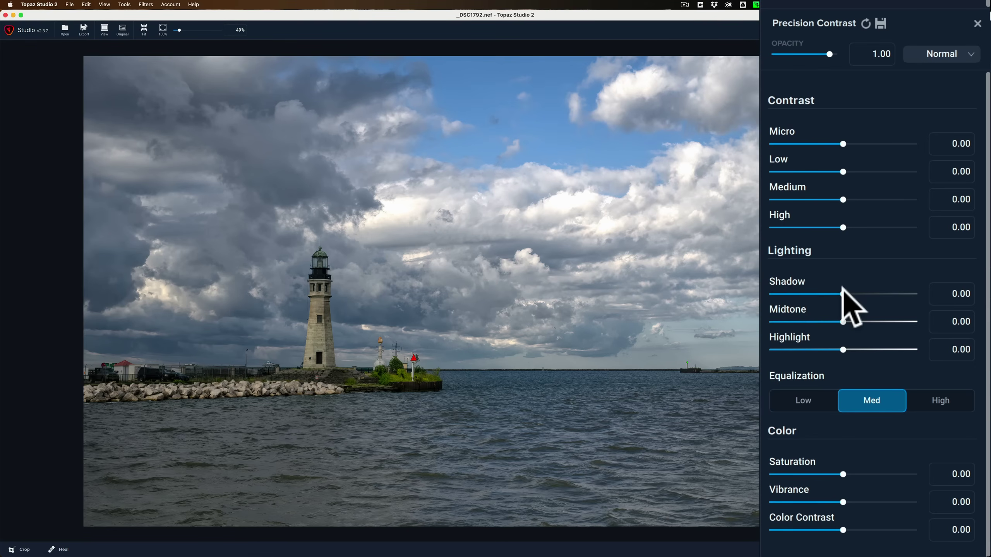
Set Shadow to 1.00, compare the Equalization levels, choose Low and close the Precision Contrast adjustments
{"action": "left_click_drag", "start_coordinate": [843, 293], "coordinate": [914, 292]}
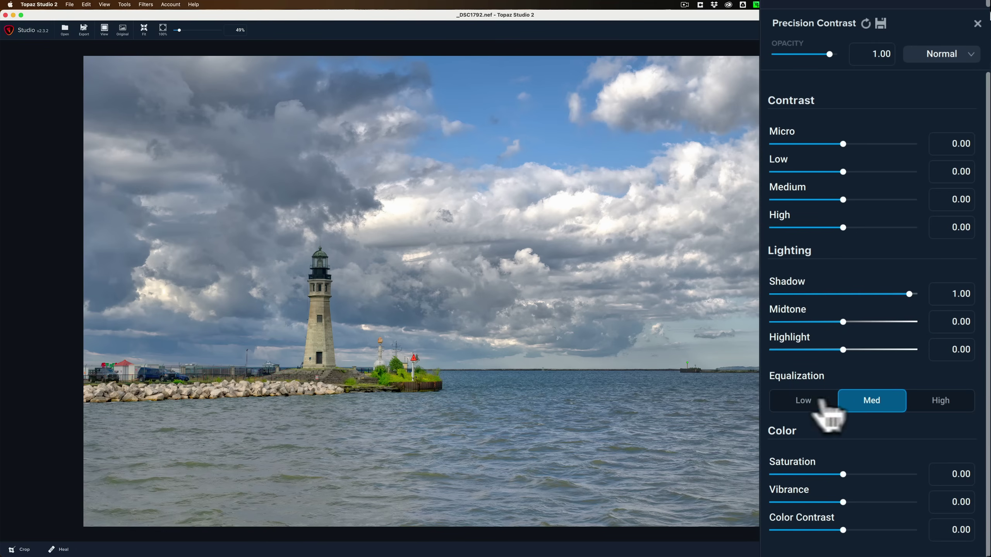
{"action": "left_click", "coordinate": [798, 399]}
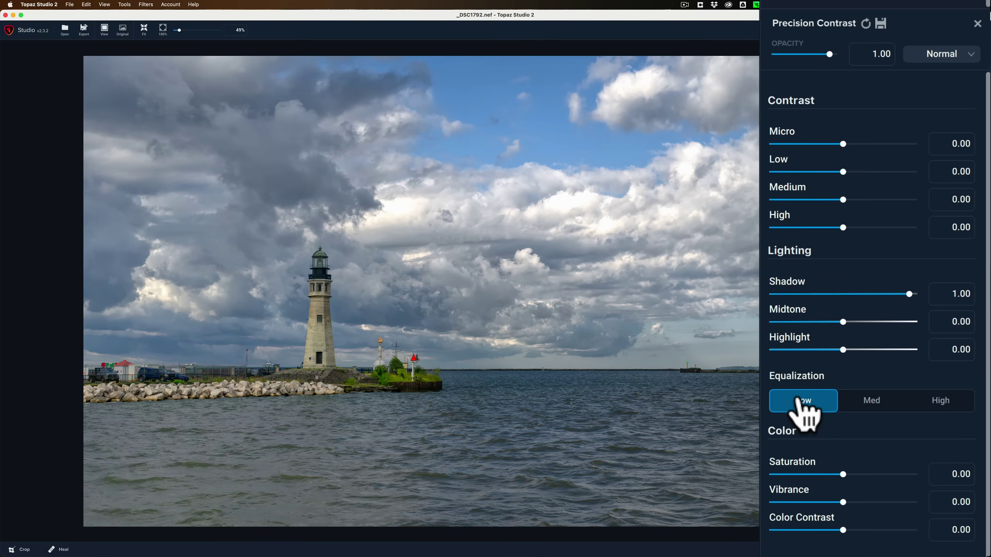
{"action": "left_click", "coordinate": [946, 403]}
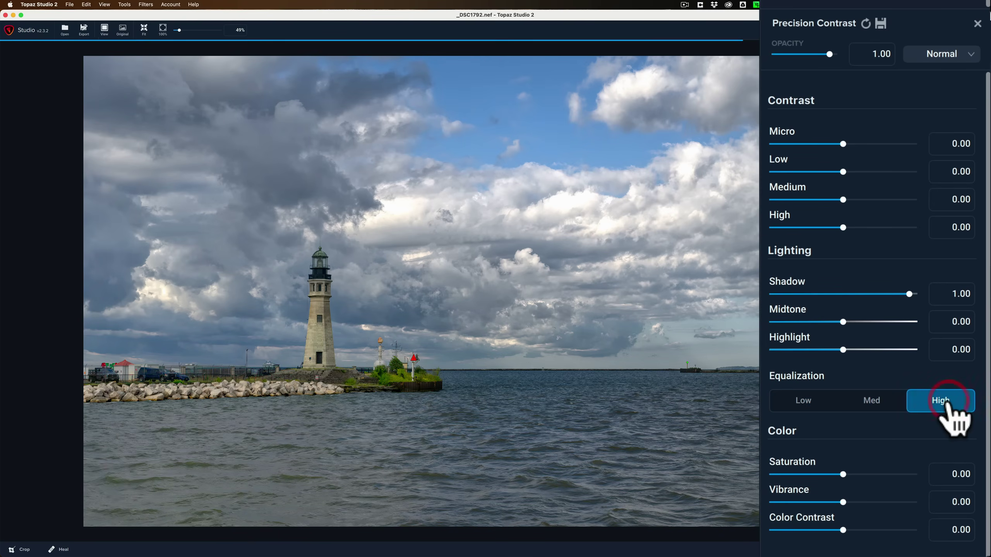
{"action": "left_click", "coordinate": [824, 400]}
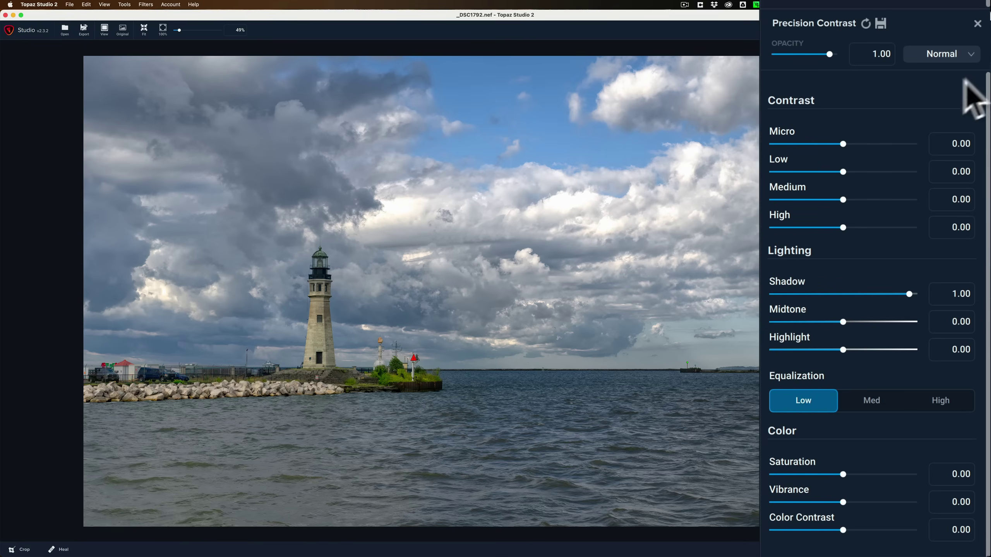
{"action": "left_click_drag", "start_coordinate": [940, 106], "coordinate": [955, 273]}
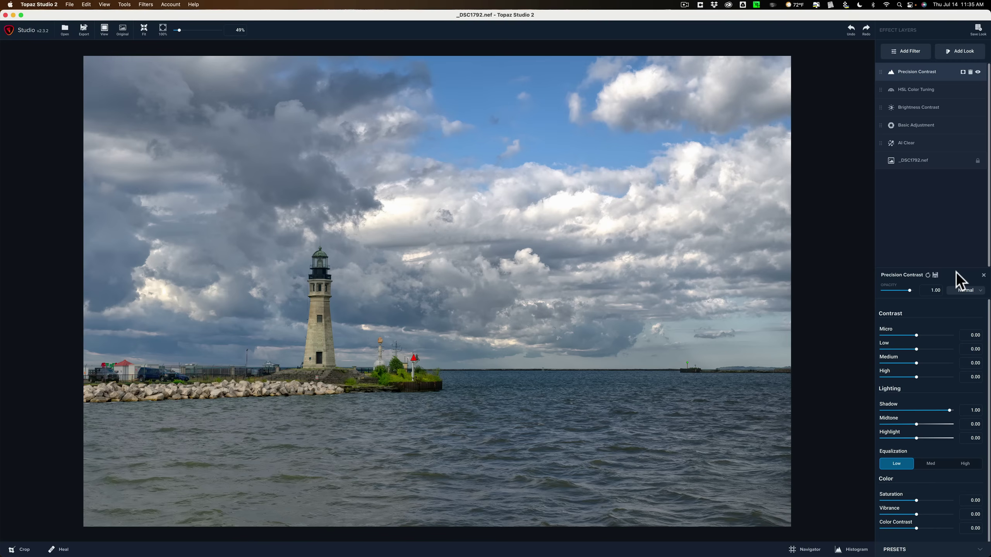
{"action": "left_click", "coordinate": [983, 276]}
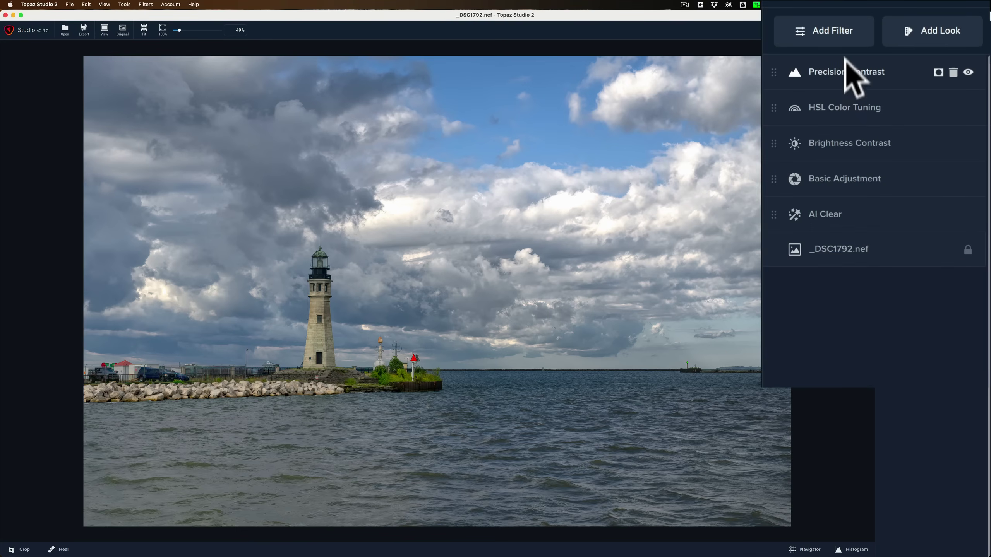
Compare the photo with and without the Precision Contrast layer, leaving the layer visible
{"action": "left_click", "coordinate": [969, 73]}
{"action": "left_click", "coordinate": [969, 73]}
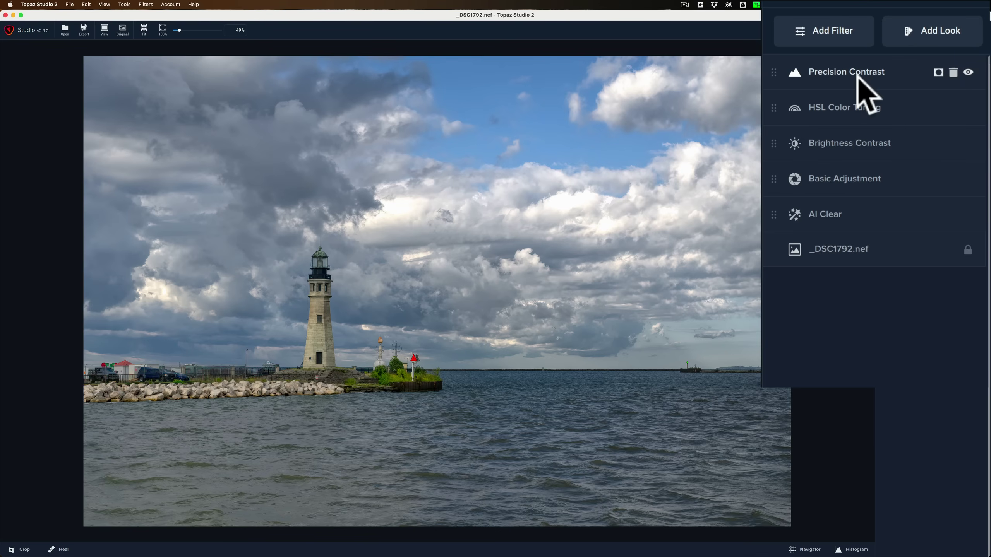
Try a Precision Detail filter with Midtones lighting at 0.08, closing its adjustments and deleting the layer
{"action": "left_click", "coordinate": [823, 29]}
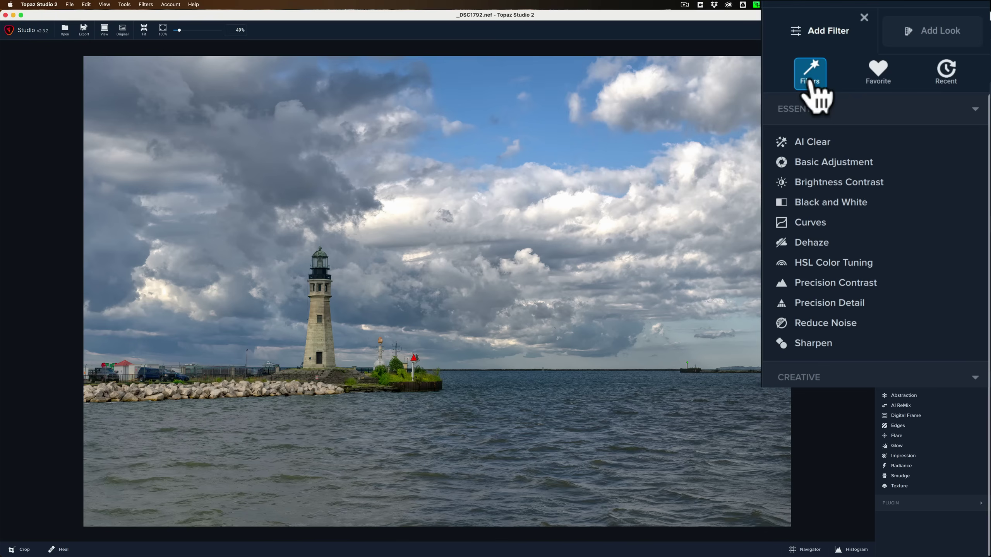
{"action": "left_click", "coordinate": [829, 303]}
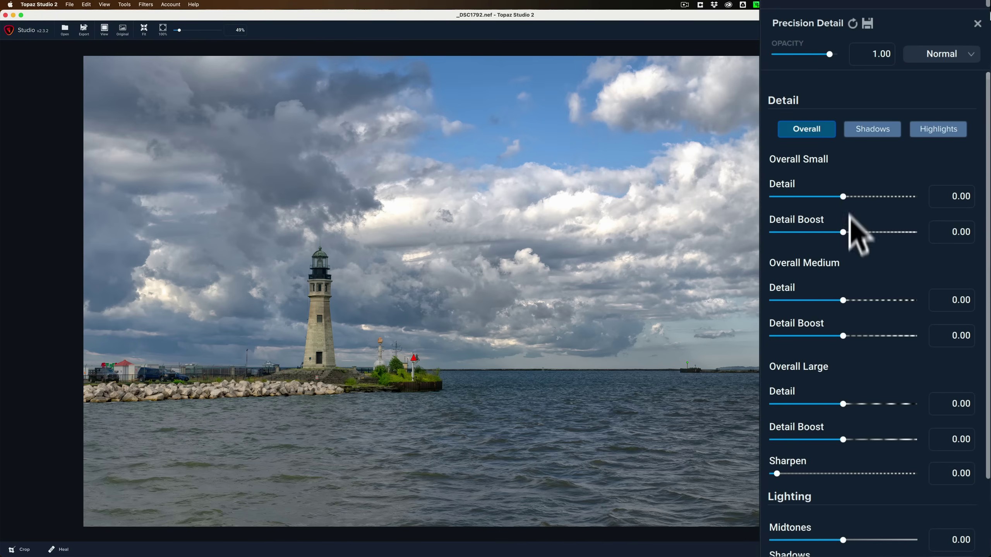
{"action": "left_click", "coordinate": [827, 233]}
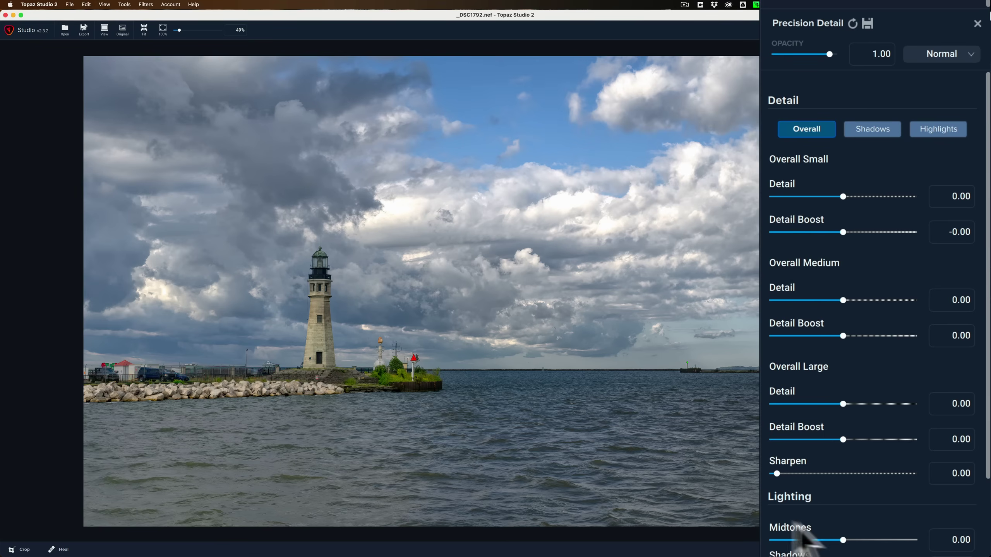
{"action": "scroll", "coordinate": [847, 511], "scroll_direction": "down", "scroll_amount": 3}
{"action": "left_click", "coordinate": [848, 499]}
{"action": "scroll", "coordinate": [819, 523], "scroll_direction": "down", "scroll_amount": 1}
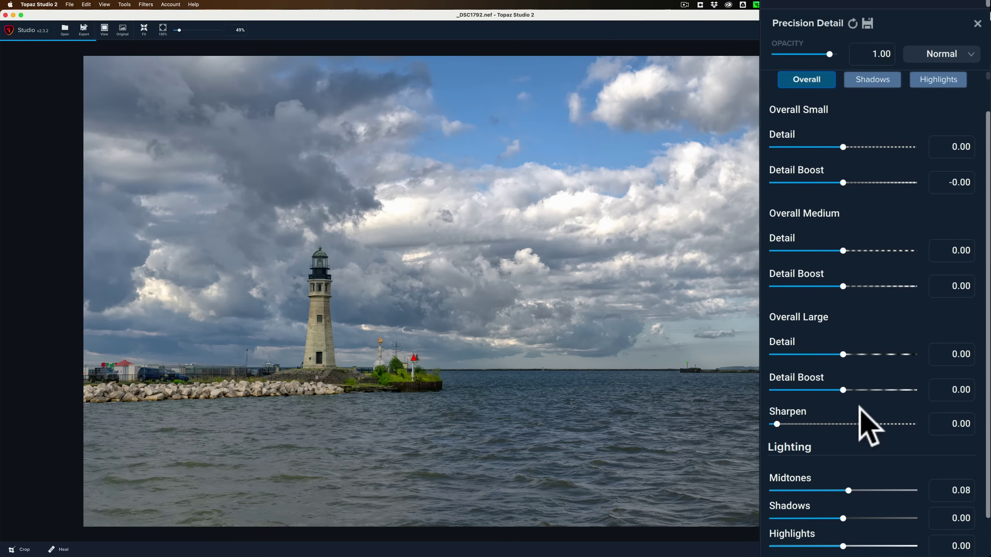
{"action": "scroll", "coordinate": [867, 425], "scroll_direction": "up", "scroll_amount": 2}
{"action": "left_click", "coordinate": [977, 24]}
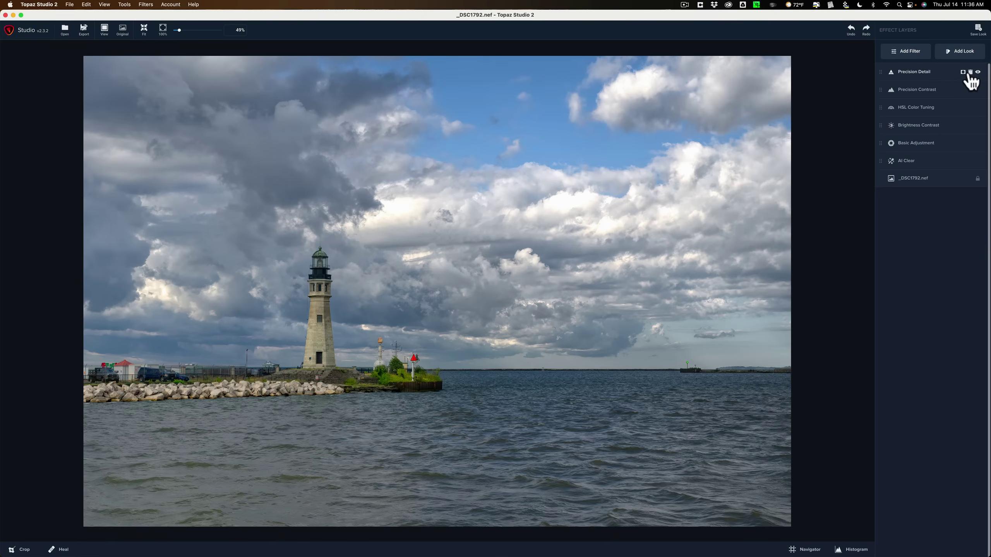
{"action": "left_click", "coordinate": [970, 72]}
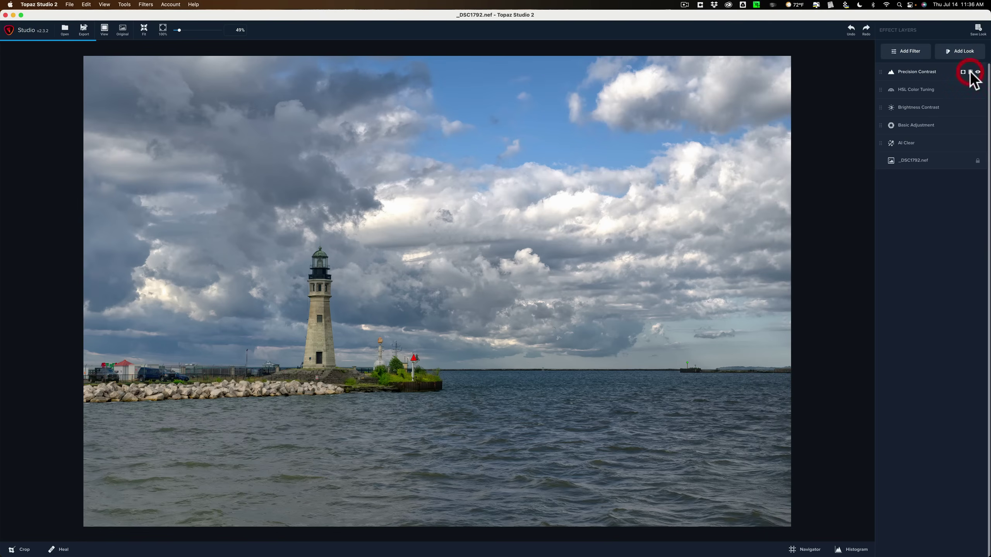
Add a Vignette filter on top of the Precision Contrast layer and set its Strength to 0.53
{"action": "left_click", "coordinate": [902, 52]}
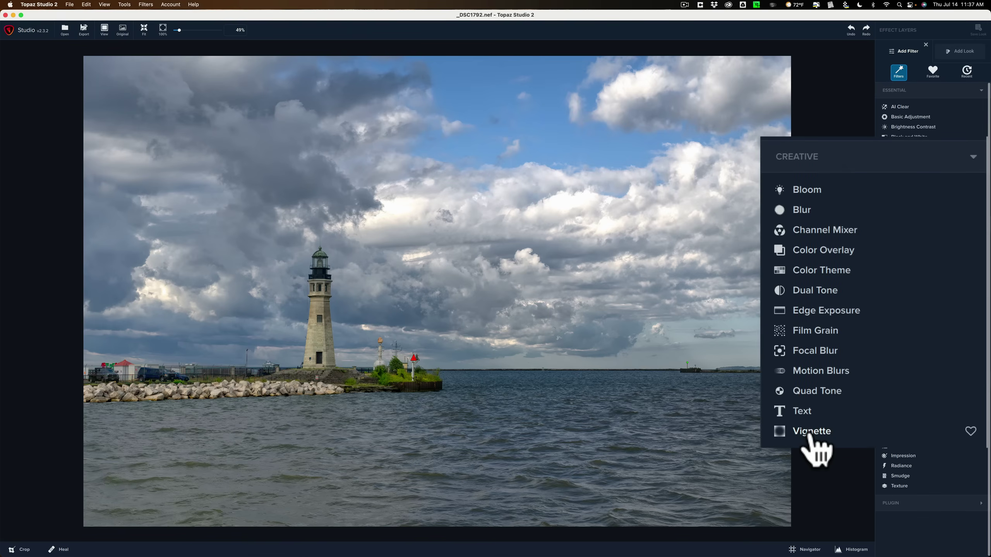
{"action": "left_click", "coordinate": [819, 445]}
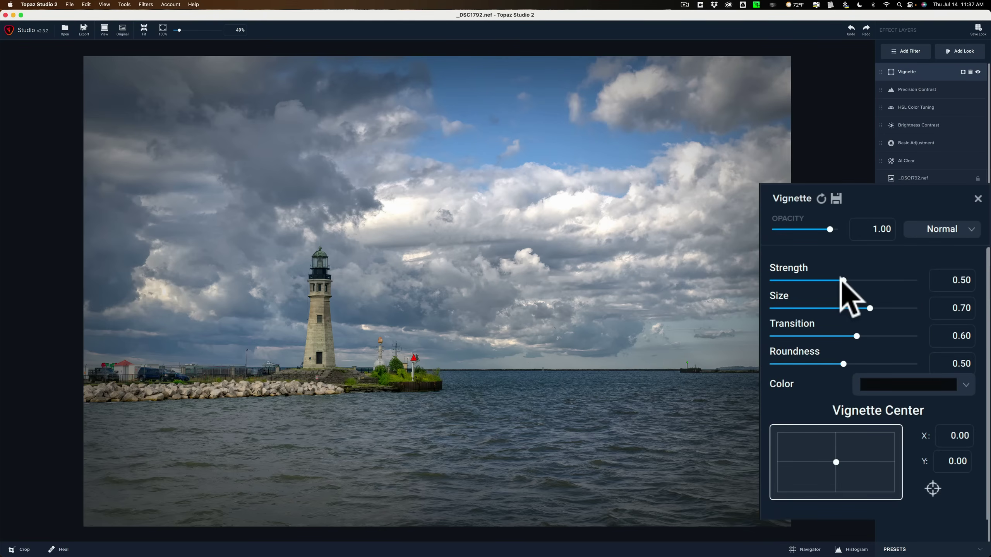
{"action": "left_click_drag", "start_coordinate": [841, 280], "coordinate": [848, 280]}
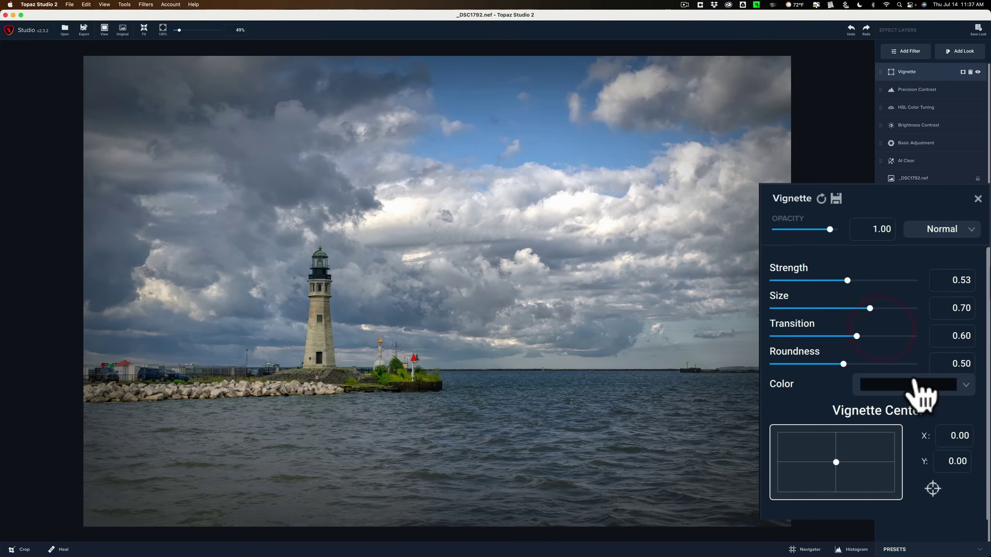
Try the vignette center at X 1.00, Y 0.50 and at a point picked on the photo, returning it to 0.00, 0.00
{"action": "left_click_drag", "start_coordinate": [836, 462], "coordinate": [905, 449]}
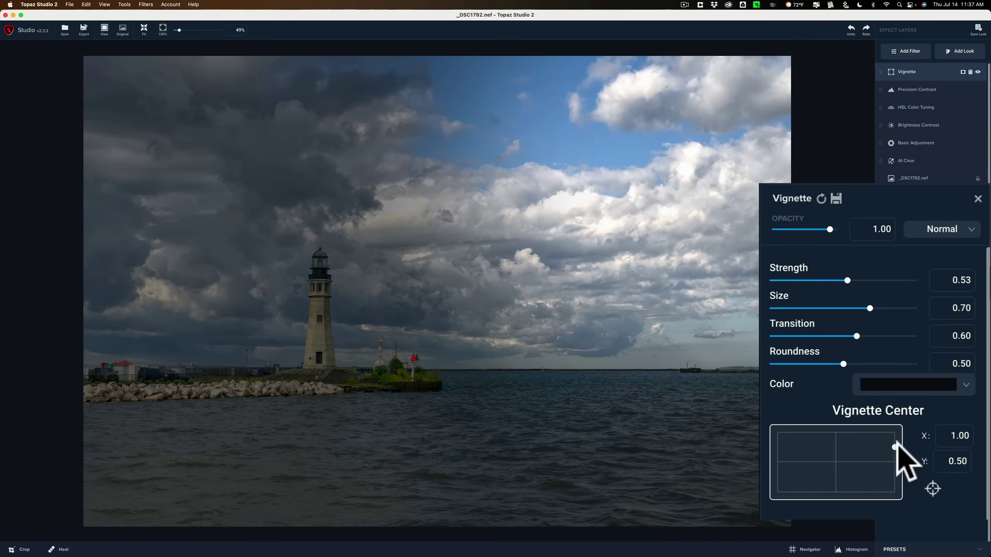
{"action": "left_click", "coordinate": [933, 489]}
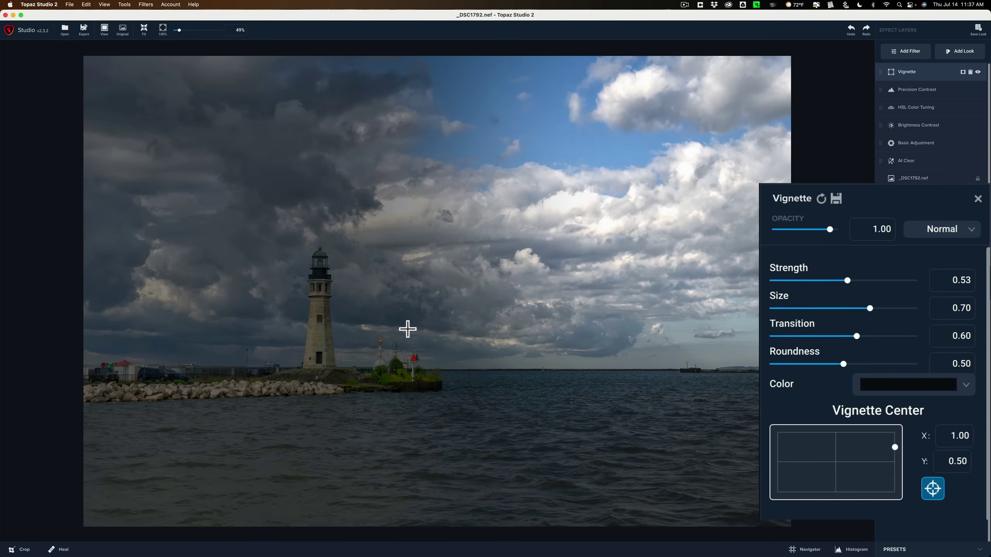
{"action": "left_click", "coordinate": [413, 316]}
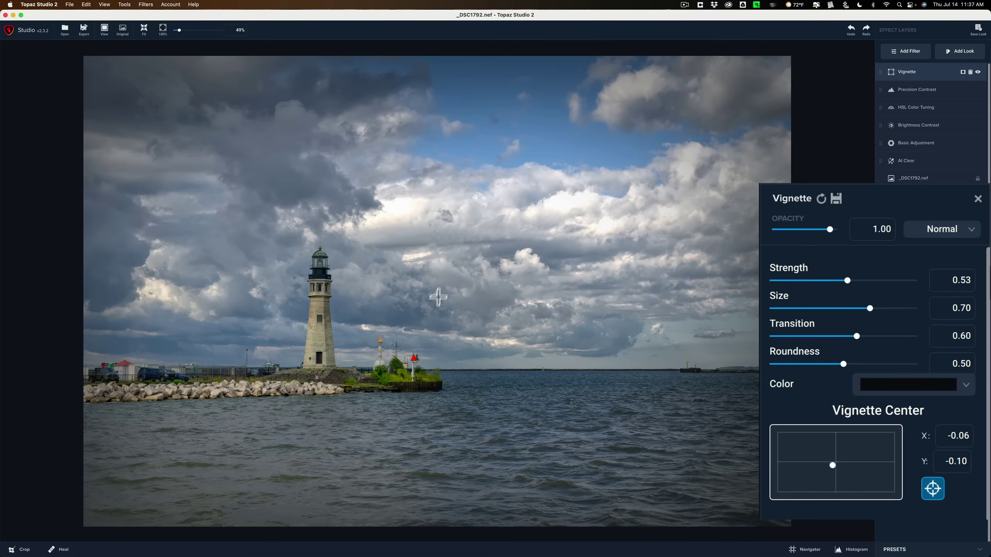
{"action": "left_click_drag", "start_coordinate": [833, 465], "coordinate": [836, 461]}
{"action": "left_click", "coordinate": [836, 462]}
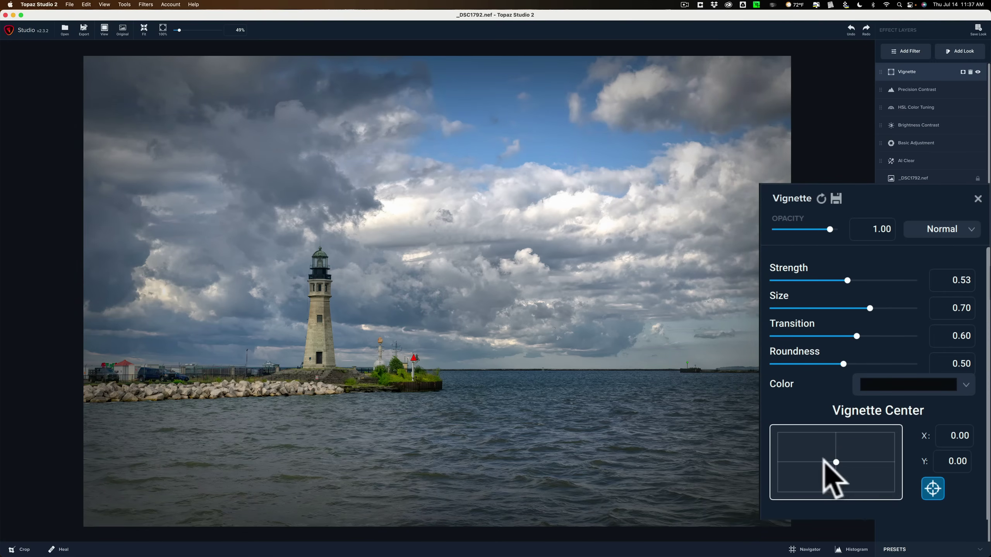
Reset the Vignette settings, set Strength to 0.44 and close the adjustments
{"action": "left_click", "coordinate": [822, 198]}
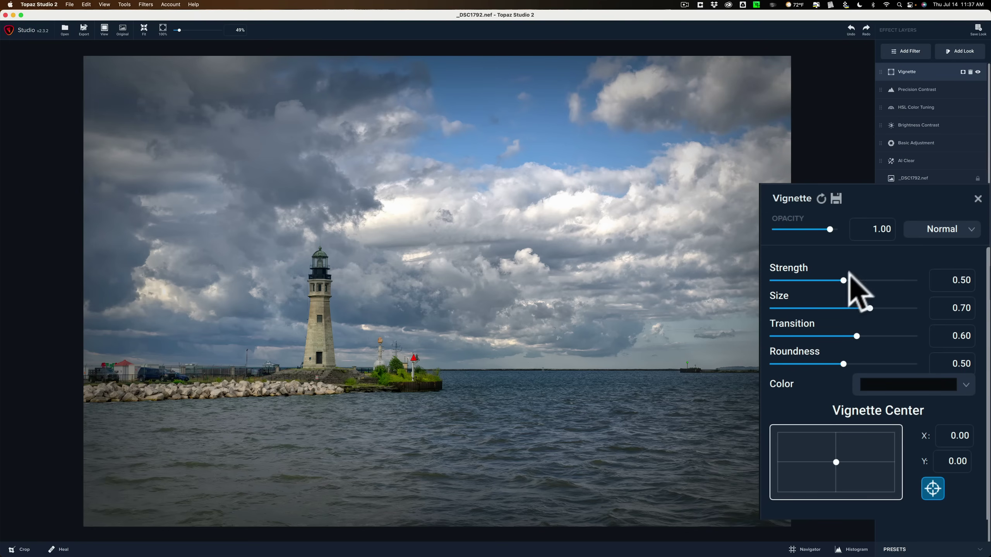
{"action": "mouse_move", "coordinate": [843, 280]}
{"action": "left_mouse_down"}
{"action": "mouse_move", "coordinate": [856, 280]}
{"action": "mouse_move", "coordinate": [834, 279]}
{"action": "left_mouse_up"}
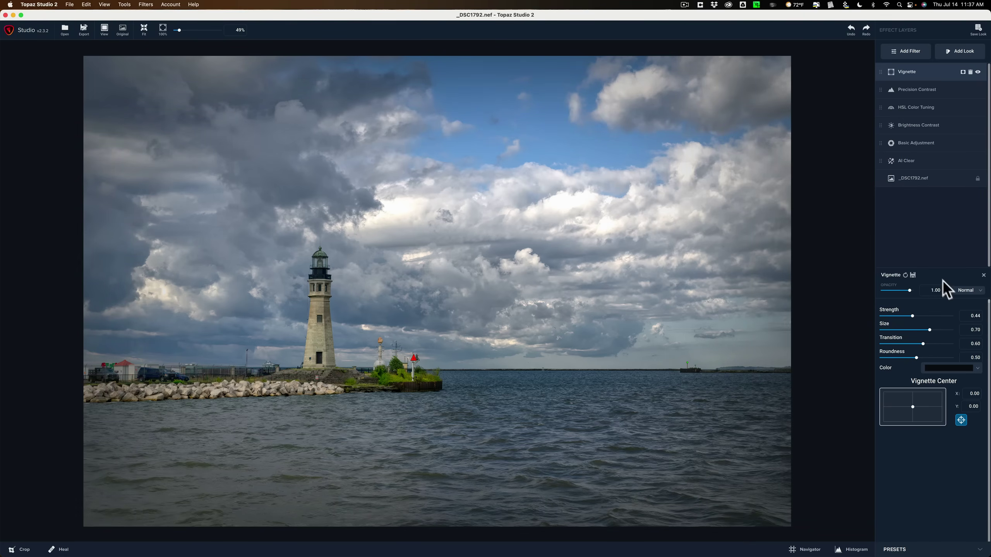
{"action": "left_click", "coordinate": [983, 276]}
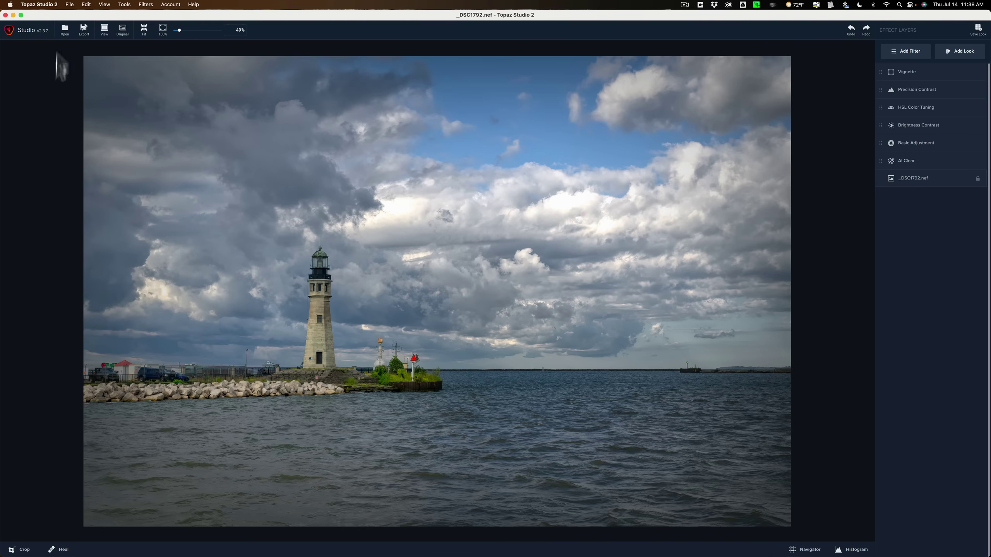
Save the project as "My Lousy Picture" in the iCloud Desktop folder
{"action": "left_click", "coordinate": [67, 4]}
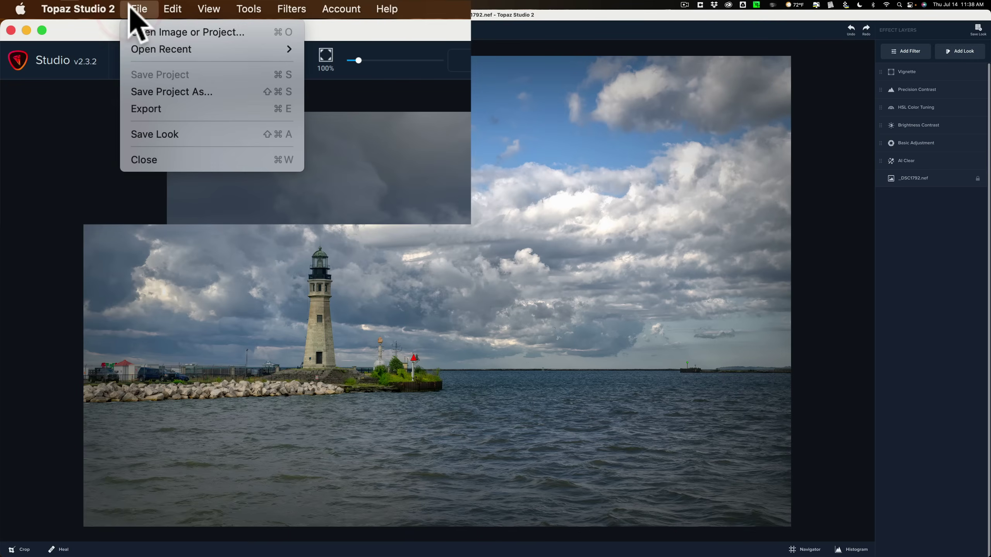
{"action": "left_click", "coordinate": [171, 91]}
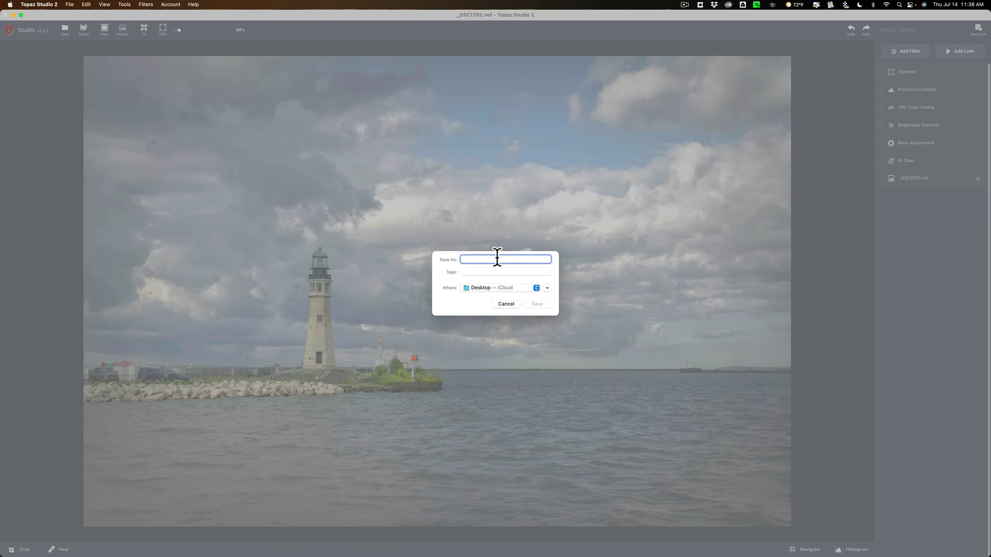
{"action": "type", "text": "My "}
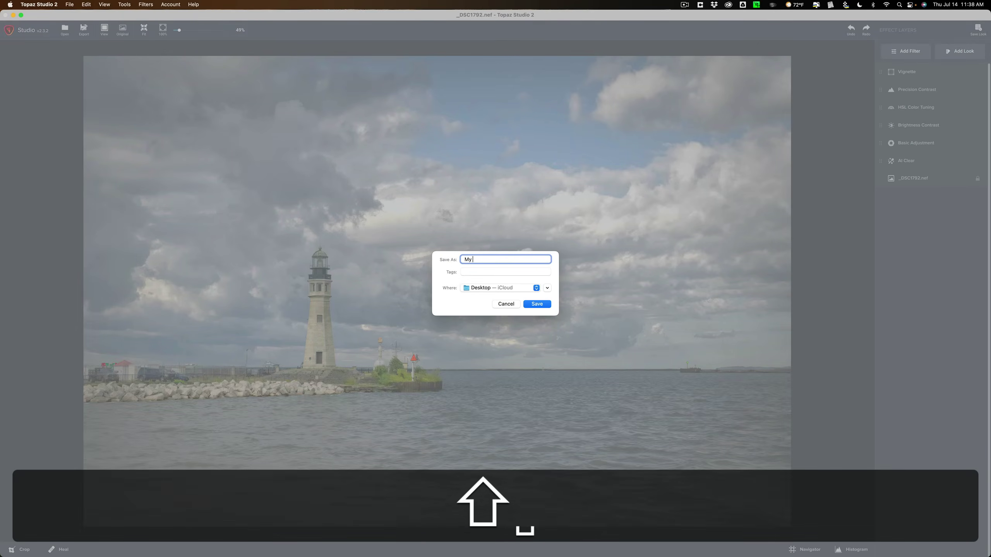
{"action": "type", "text": "Lousy Picture"}
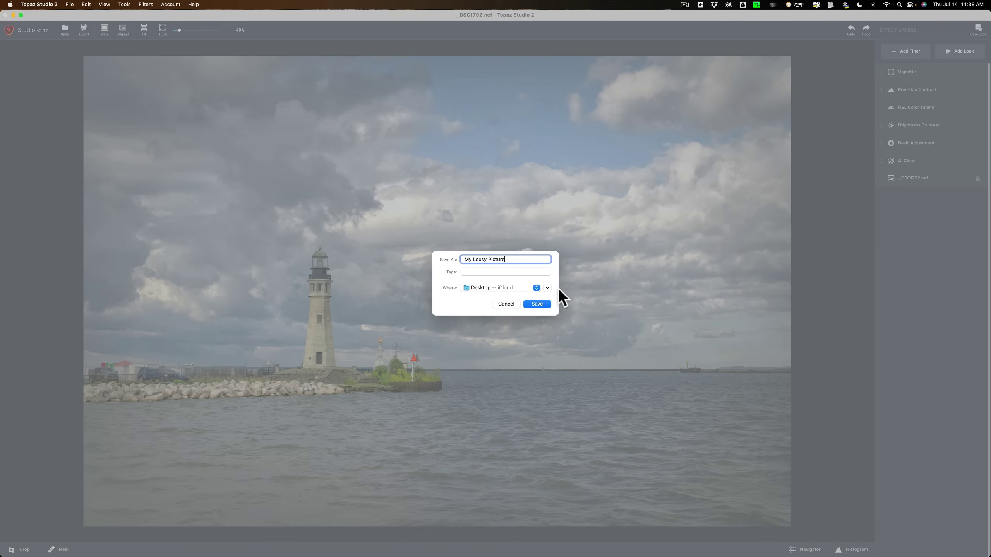
{"action": "left_click", "coordinate": [547, 287]}
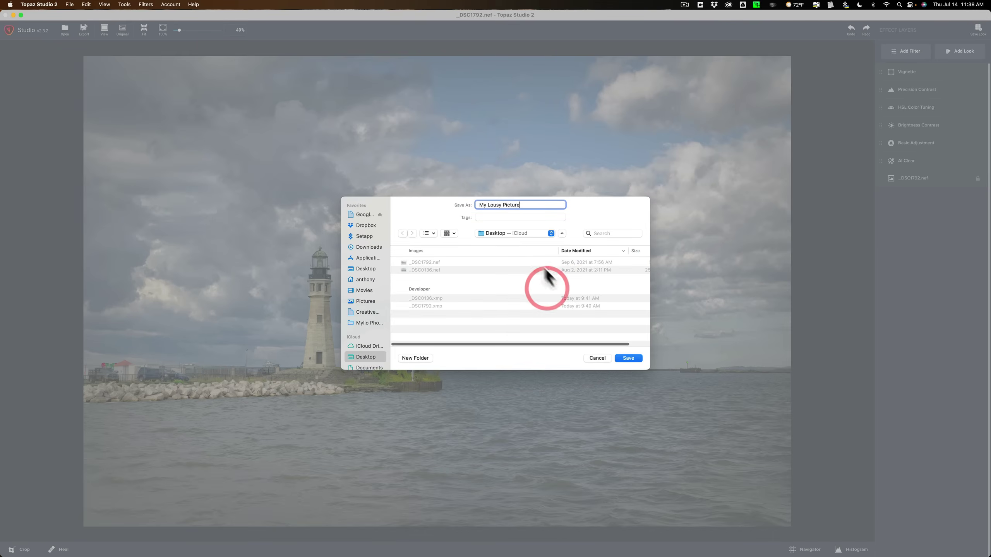
{"action": "left_click", "coordinate": [629, 357]}
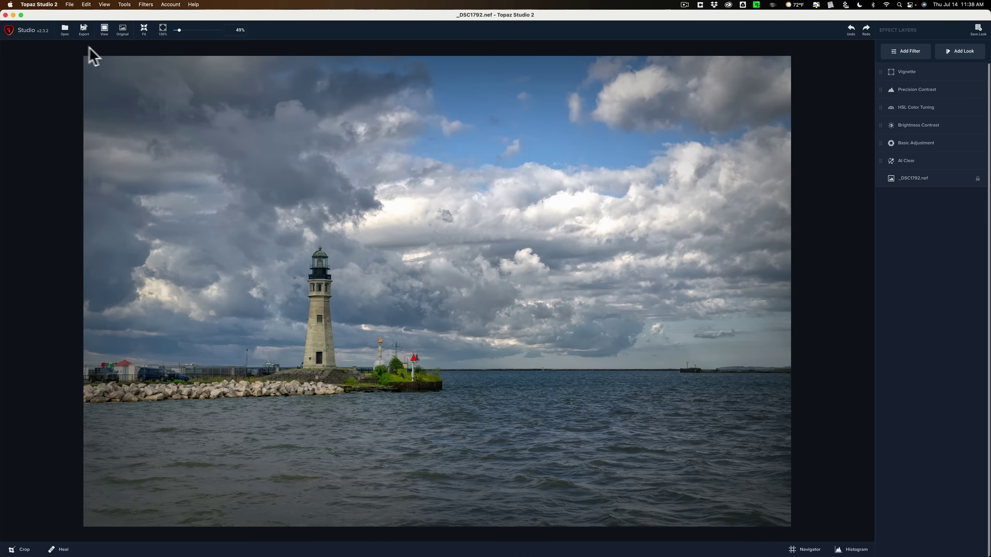
Open the image export settings and review the available file formats, keeping JPG
{"action": "left_click", "coordinate": [140, 10]}
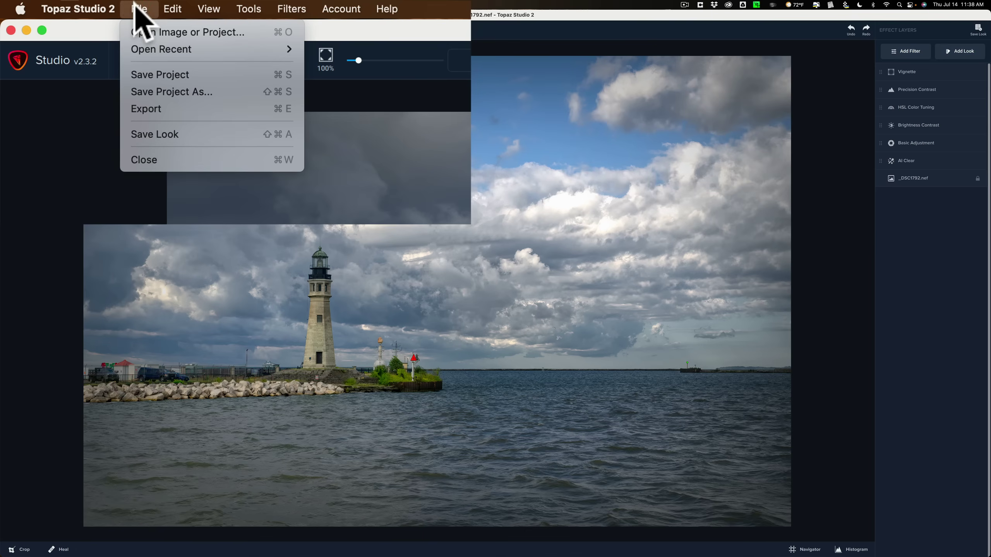
{"action": "left_click", "coordinate": [152, 108]}
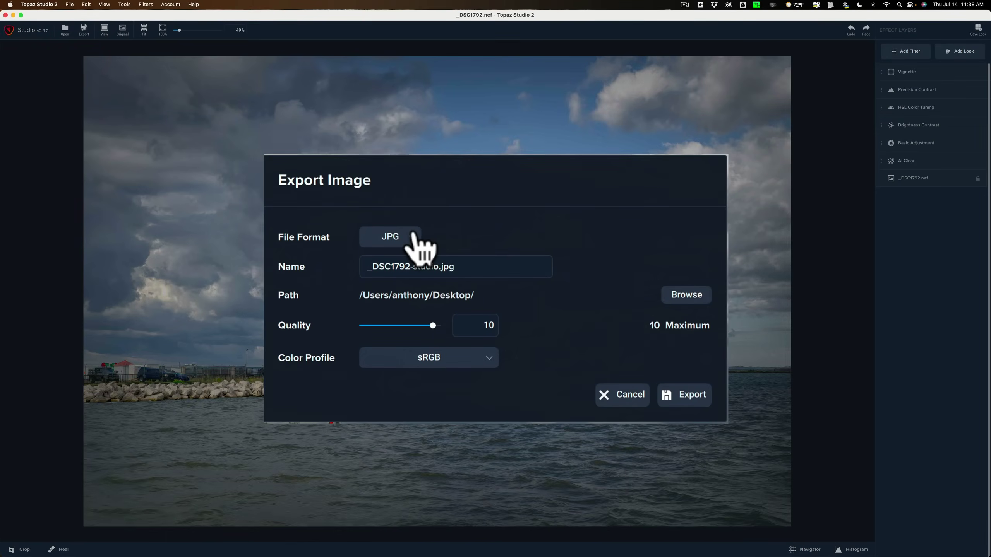
{"action": "left_click", "coordinate": [453, 261]}
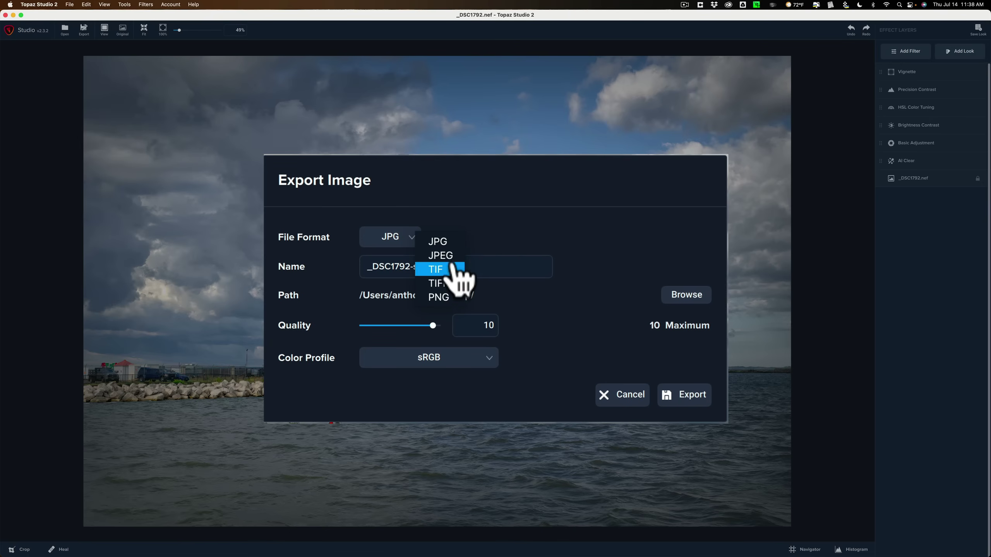
{"action": "left_click", "coordinate": [507, 226]}
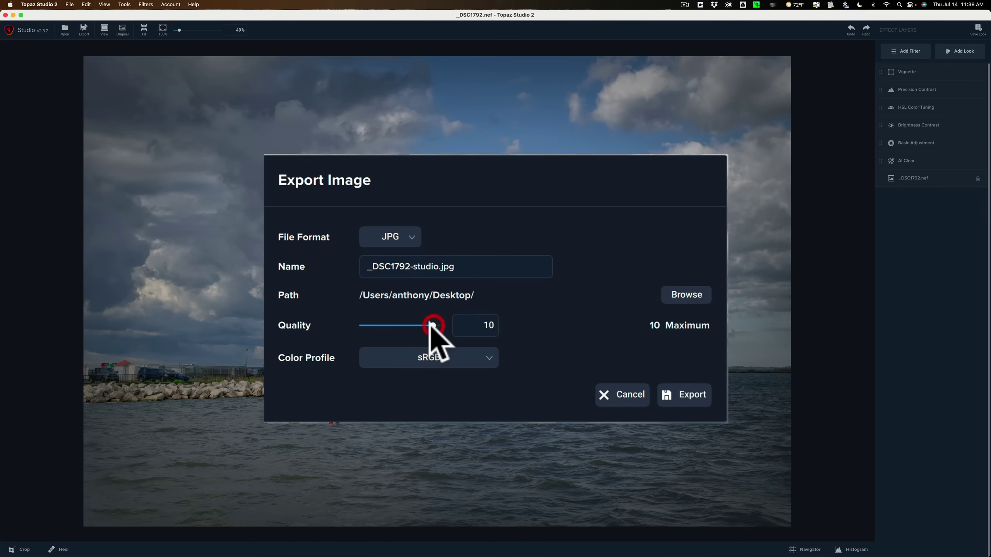
Try the export quality at 6 and return it to 10
{"action": "left_click_drag", "start_coordinate": [432, 325], "coordinate": [400, 324]}
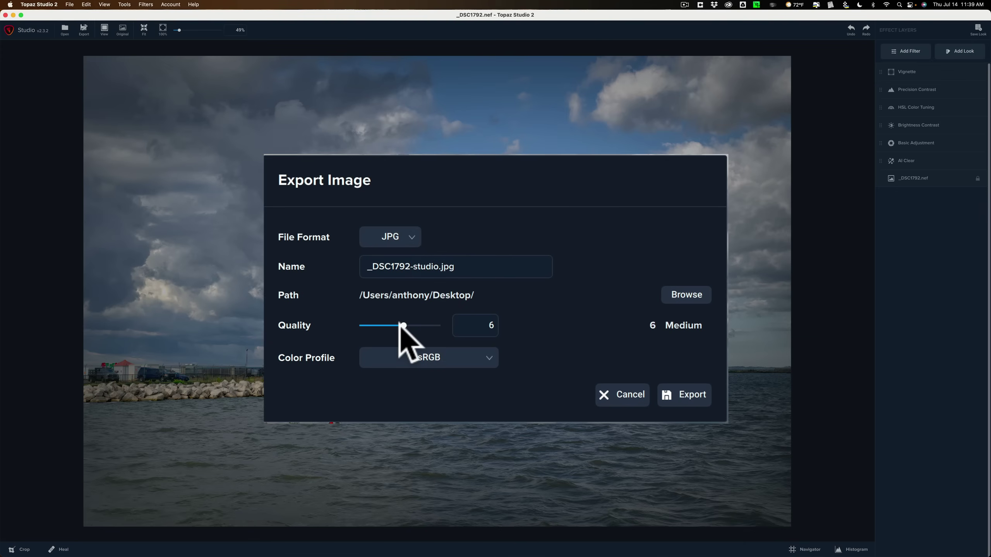
{"action": "left_click_drag", "start_coordinate": [403, 326], "coordinate": [442, 326]}
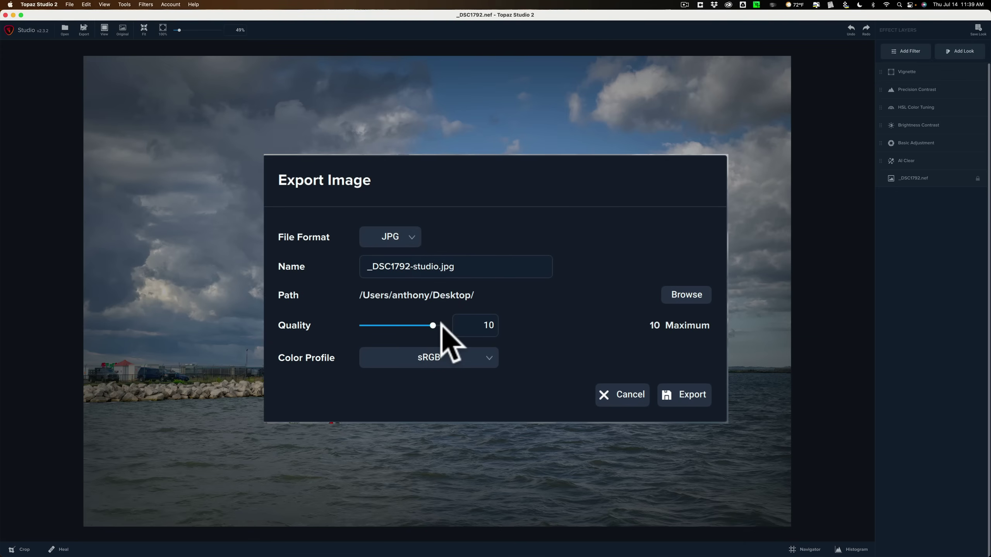
{"action": "left_click", "coordinate": [435, 326]}
Review the color profiles, keep sRGB and export the photo as _DSC1792-studio.jpg
{"action": "left_click", "coordinate": [486, 359]}
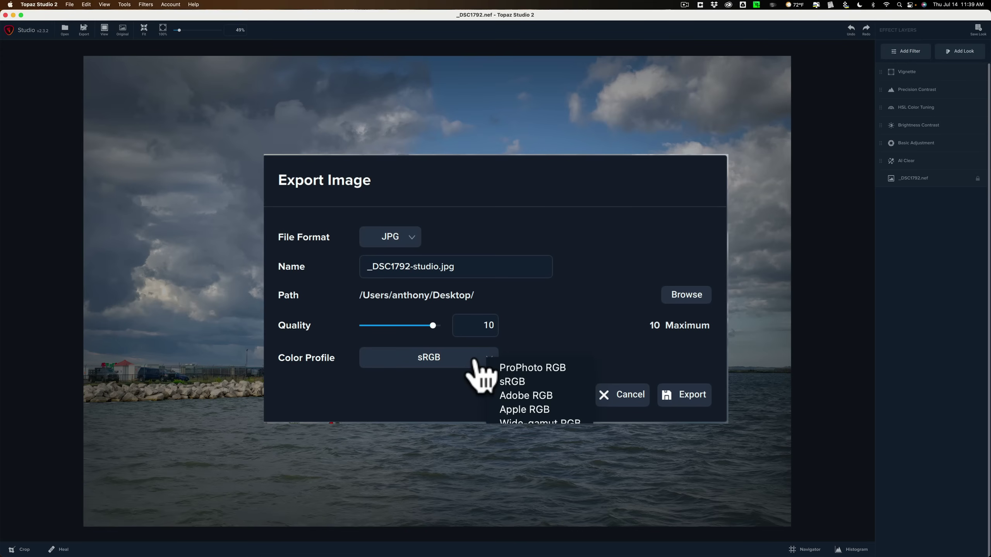
{"action": "left_click", "coordinate": [456, 412]}
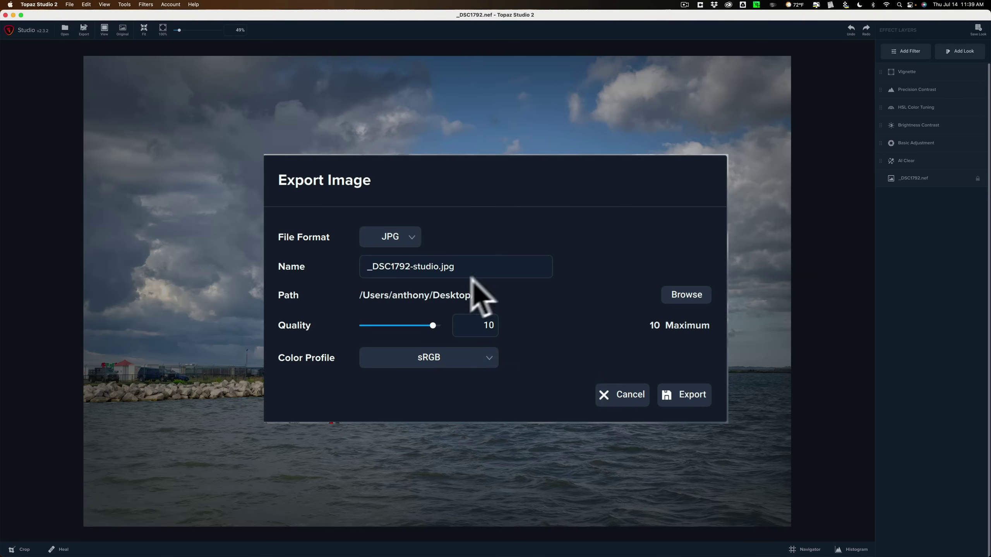
{"action": "left_click", "coordinate": [676, 395]}
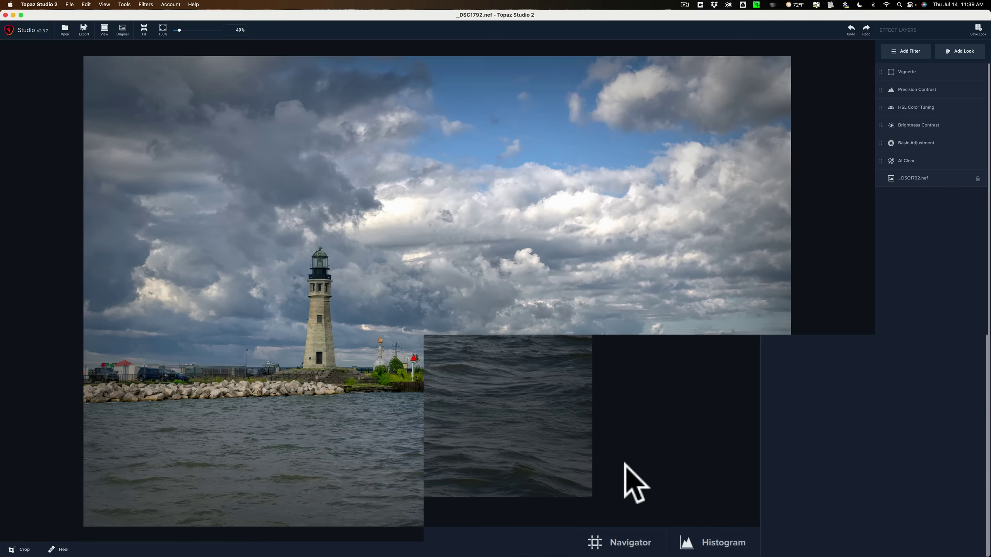
Show the histogram and compare the original photo with the edited version, ending on the edited one
{"action": "left_click", "coordinate": [707, 543]}
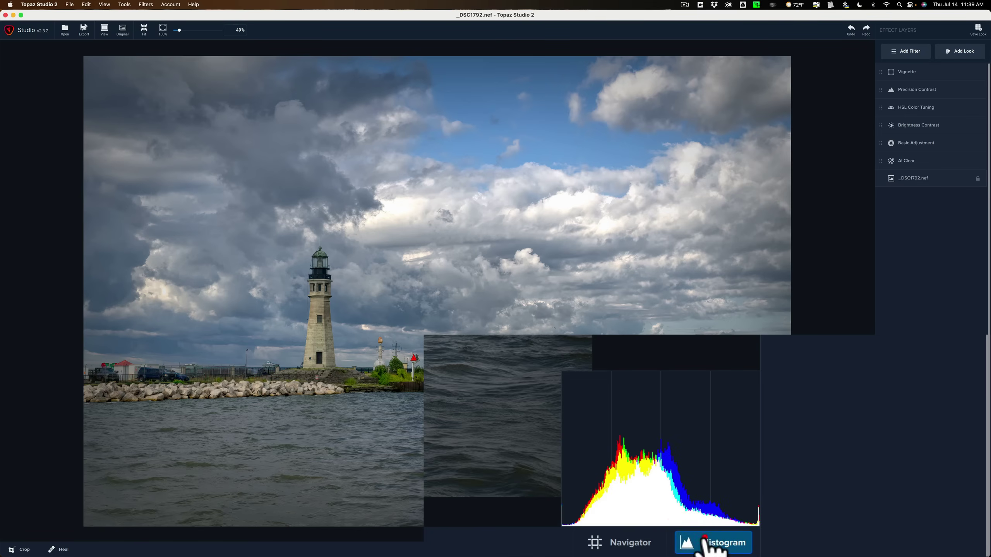
{"action": "key", "text": "backslash"}
{"action": "key", "text": "backslash"}
{"action": "key", "text": "backslash"}
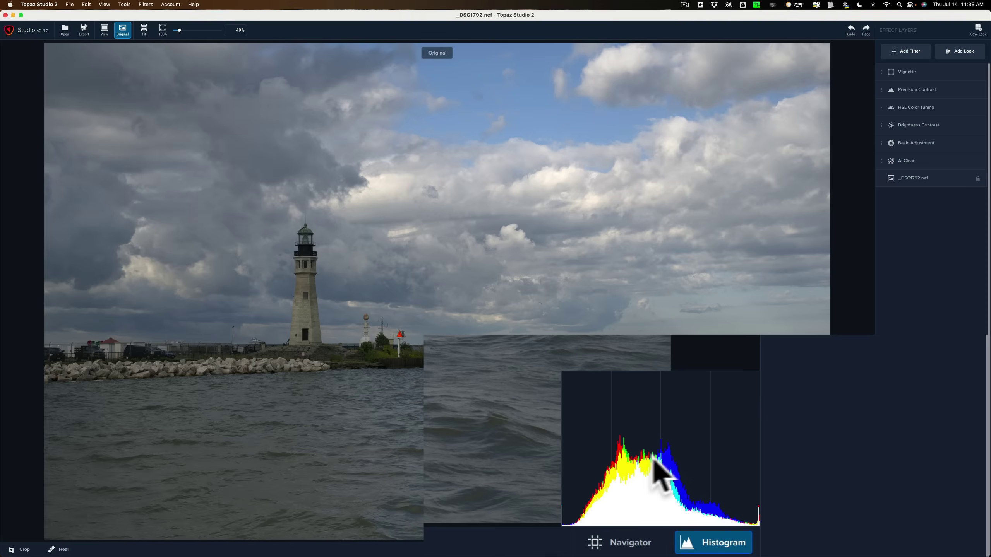
{"action": "key", "text": "backslash"}
{"action": "key", "text": "backslash"}
{"action": "key", "text": "backslash"}
{"action": "key", "text": "backslash"}
{"action": "key", "text": "backslash"}
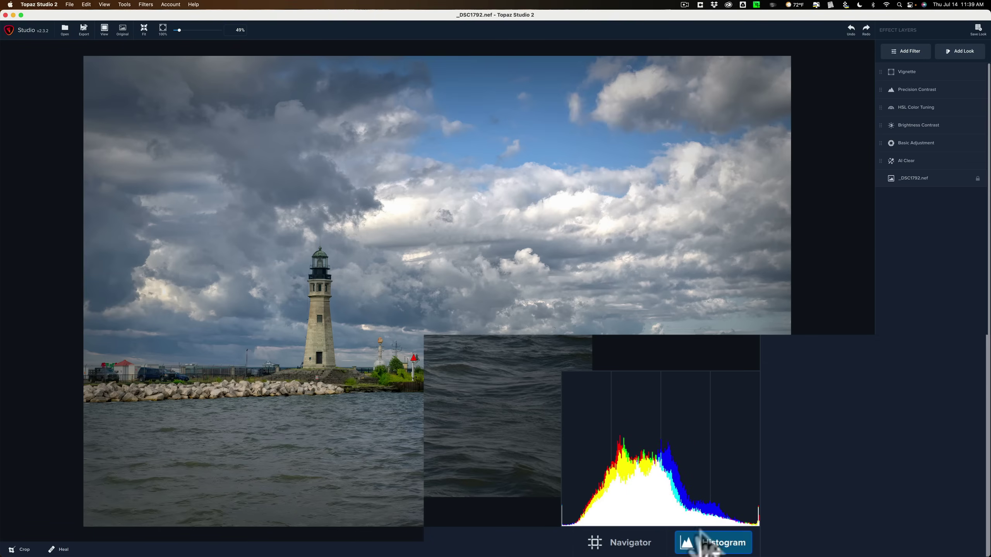
Show the navigator, zoom to about 312%, inspect the lighthouse's lantern room and fit the whole photo back in view
{"action": "left_click", "coordinate": [632, 543]}
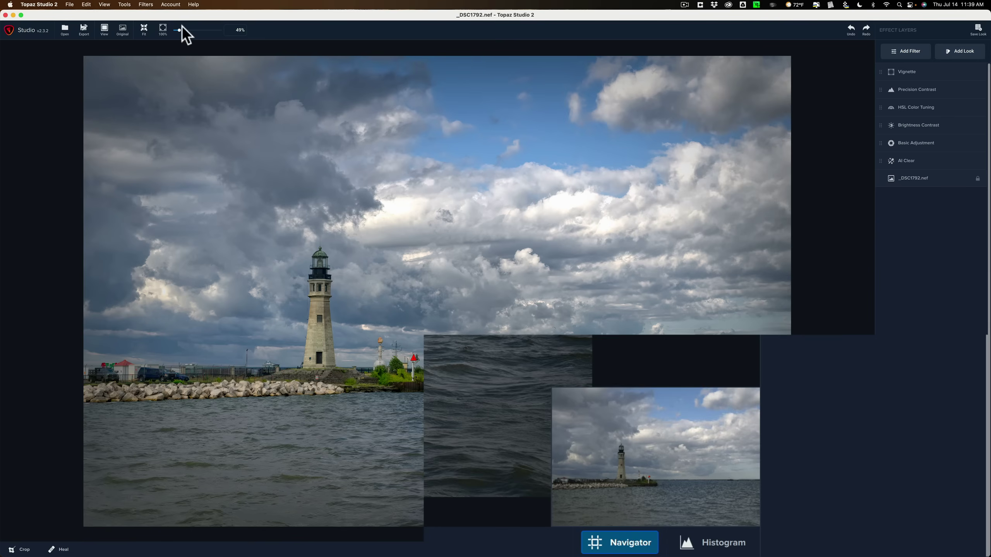
{"action": "left_click_drag", "start_coordinate": [176, 28], "coordinate": [189, 28]}
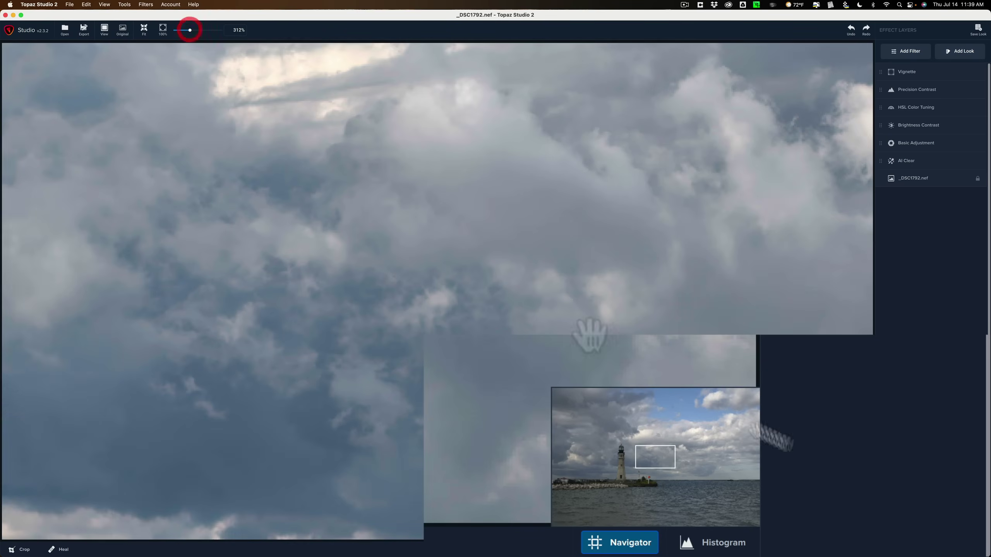
{"action": "left_click_drag", "start_coordinate": [648, 449], "coordinate": [605, 435]}
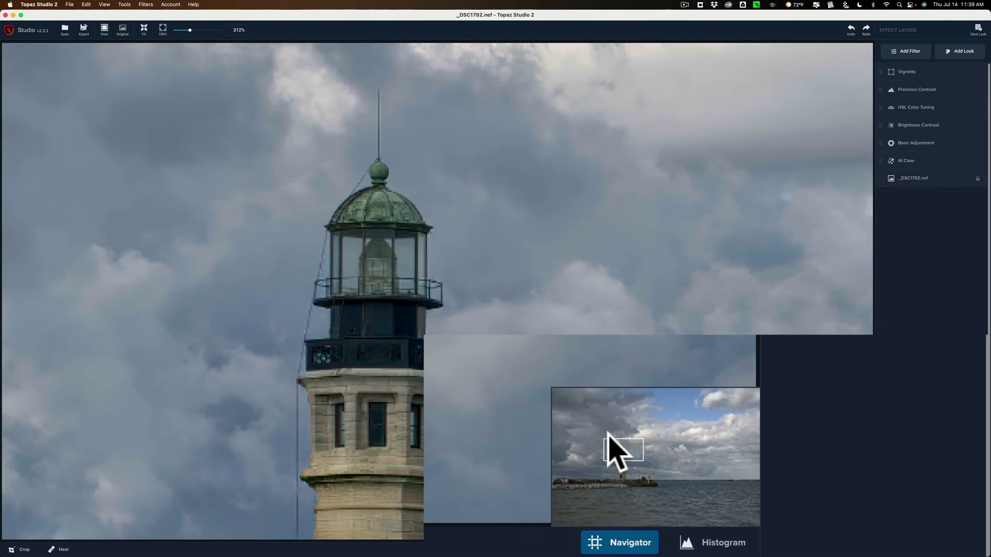
{"action": "left_click", "coordinate": [144, 28]}
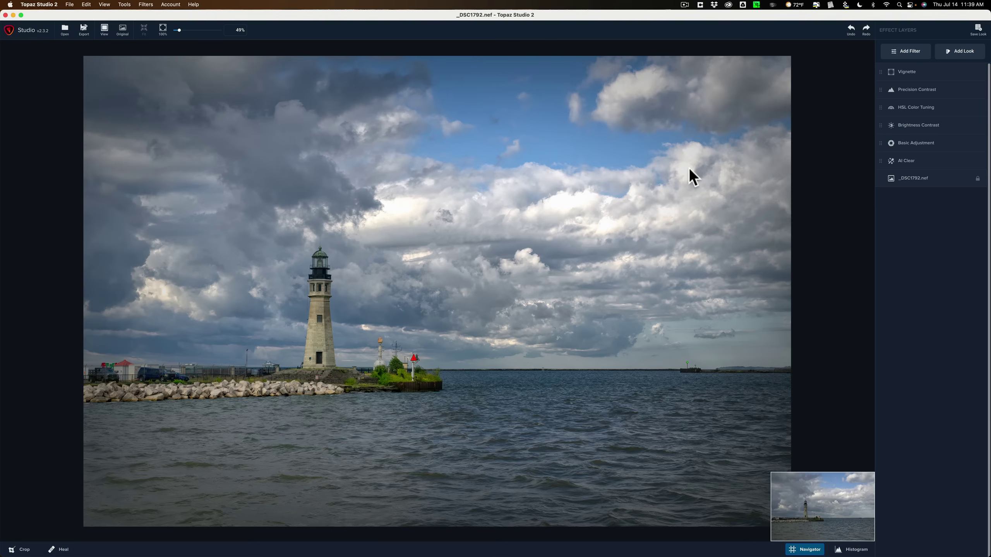
Compare the original photo with the edited version, then inspect the edit at 100% and fit it back in view
{"action": "left_click", "coordinate": [122, 31]}
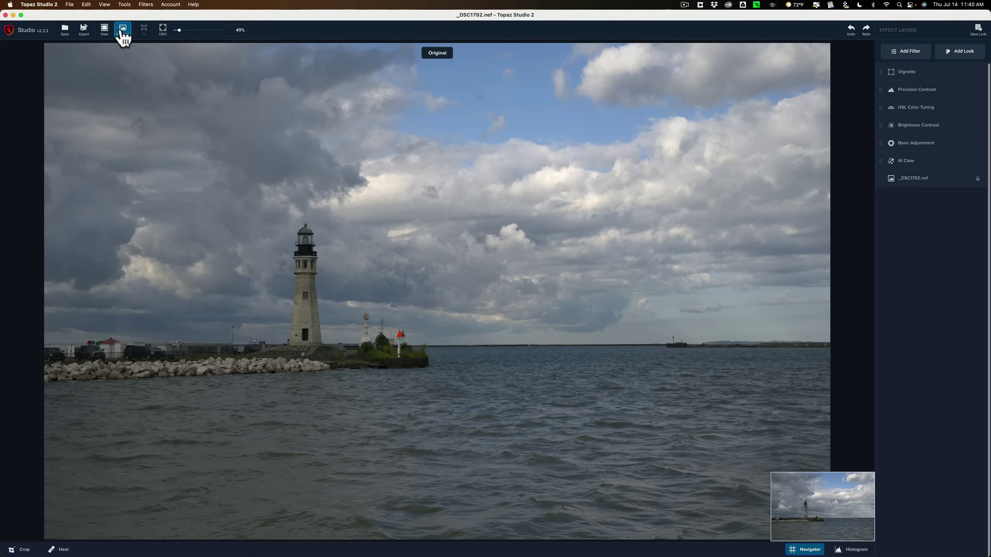
{"action": "left_click", "coordinate": [123, 30]}
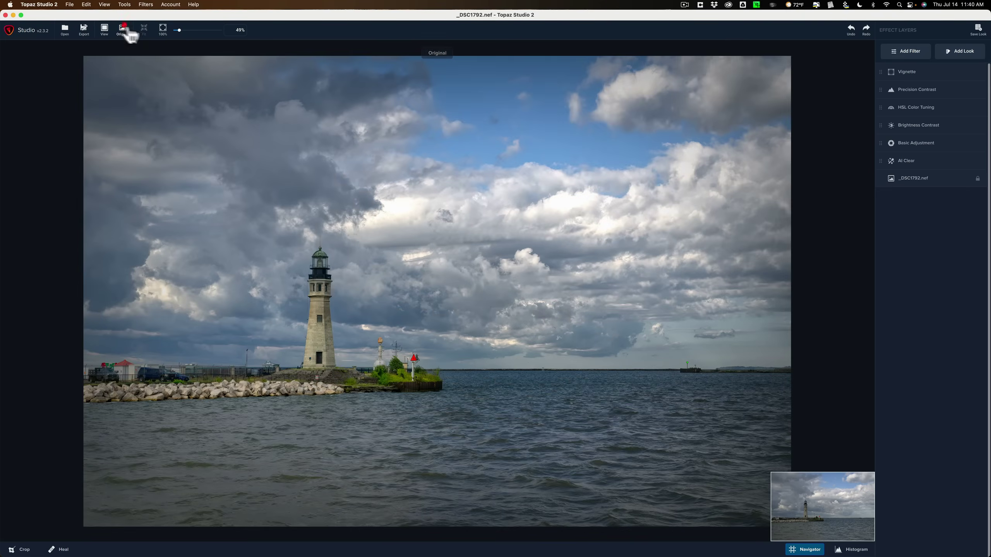
{"action": "left_click", "coordinate": [162, 27]}
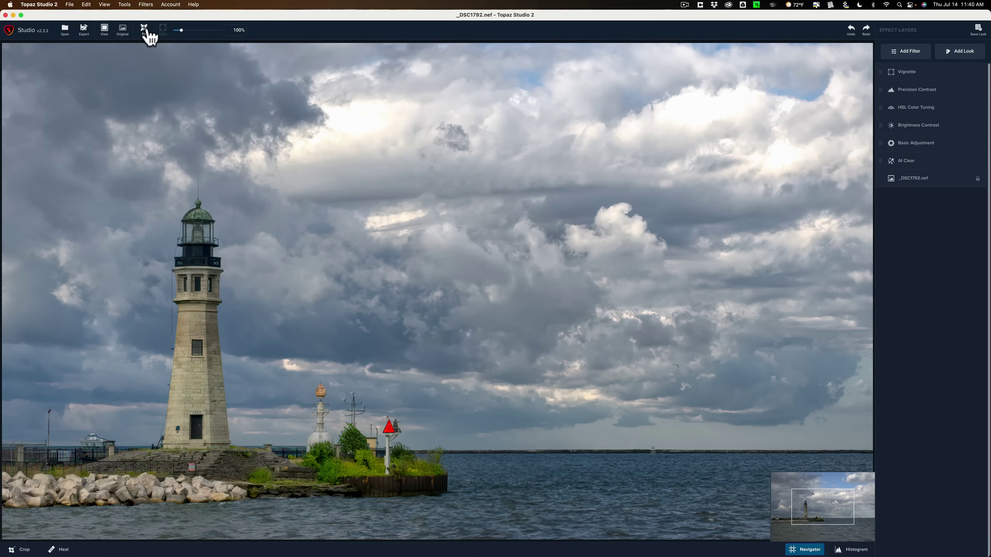
{"action": "left_click", "coordinate": [145, 28]}
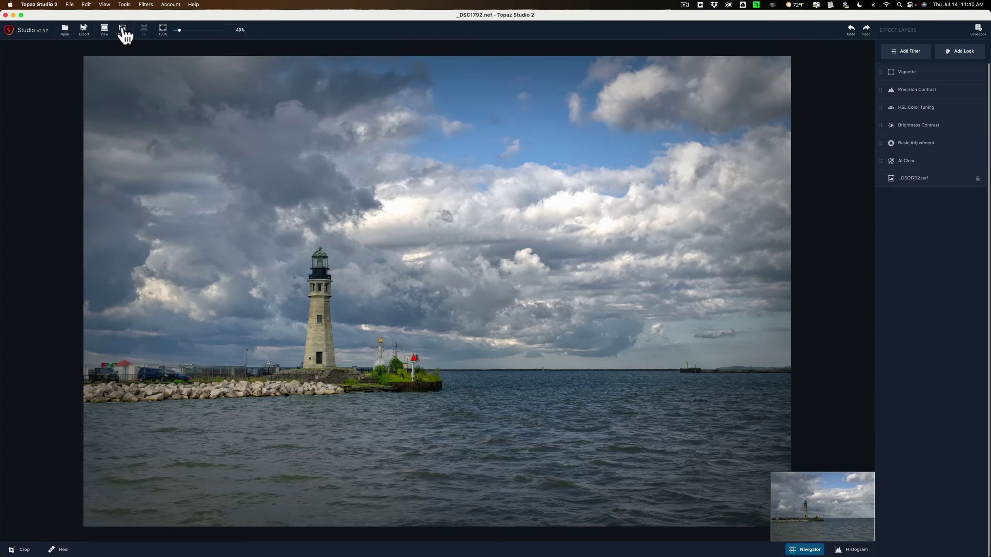
Hide the navigator and compare the full photo with its original once more, ending on the edited version
{"action": "left_click", "coordinate": [796, 550]}
{"action": "left_click", "coordinate": [403, 231]}
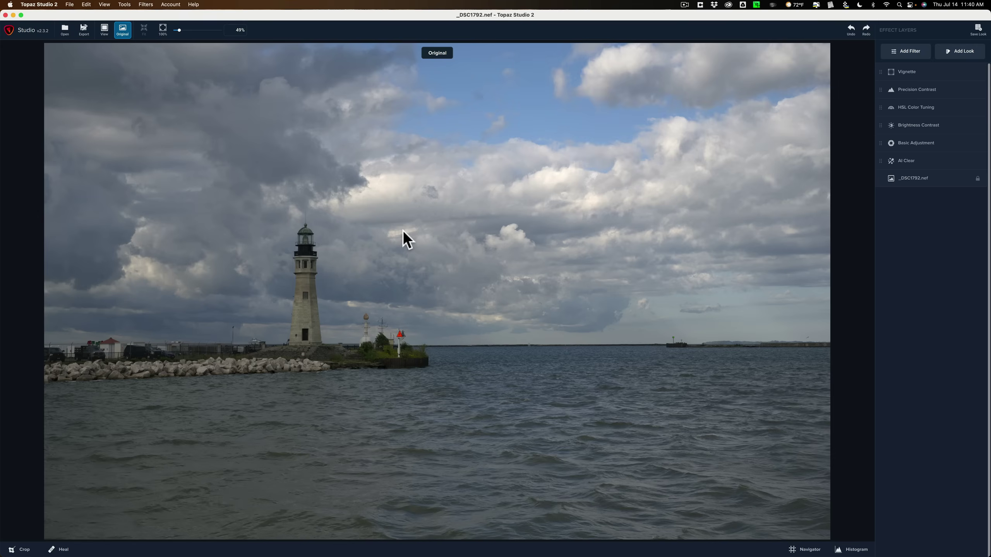
{"action": "left_click", "coordinate": [403, 231]}
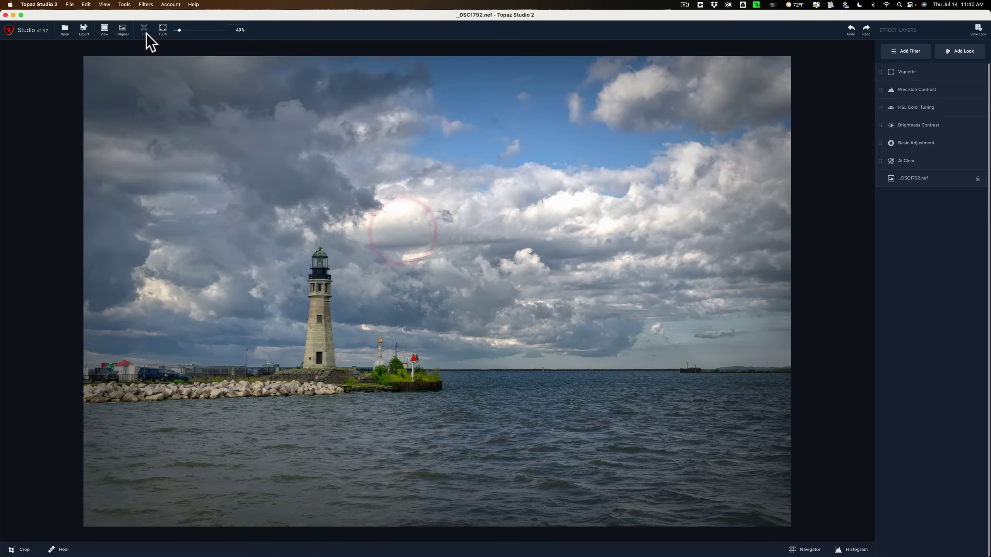
{"action": "left_click", "coordinate": [419, 141]}
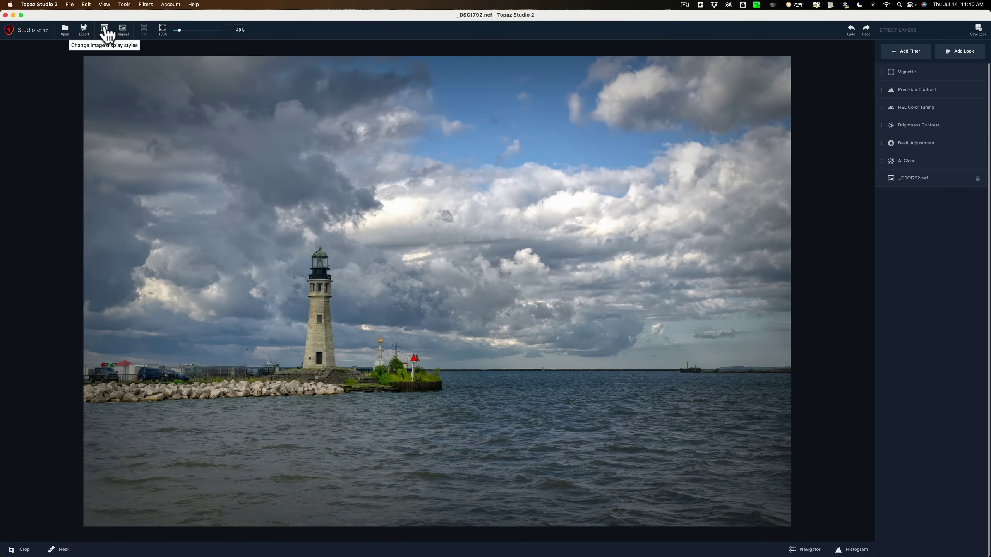
Compare the original and edited photo in the Split Horizontal view, followed by the Split Vertical view
{"action": "left_click", "coordinate": [104, 30]}
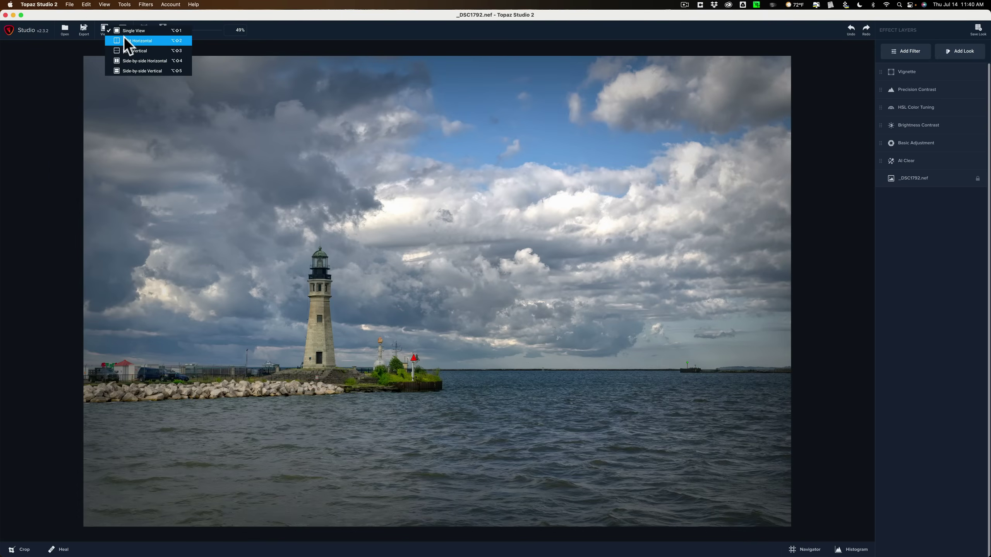
{"action": "left_click", "coordinate": [125, 41]}
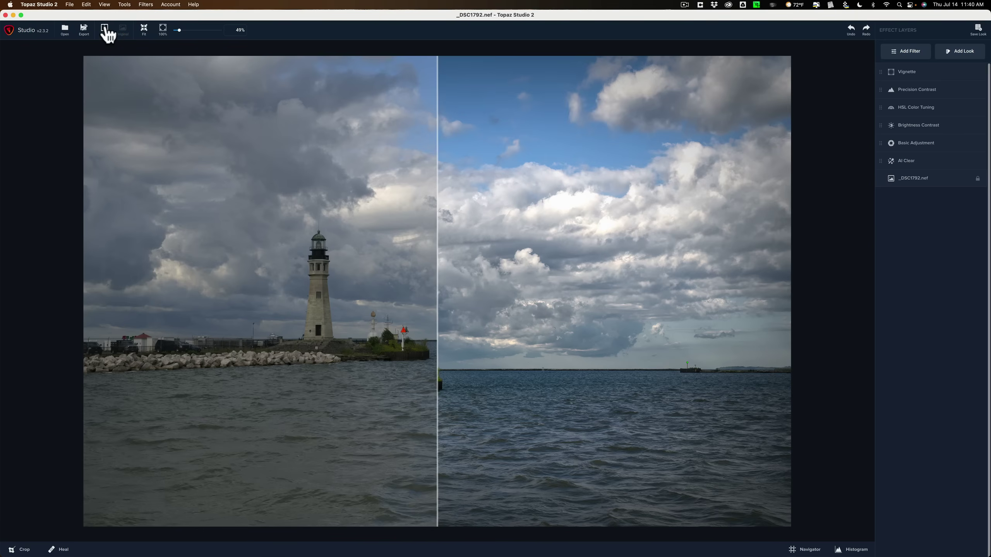
{"action": "left_click", "coordinate": [105, 31]}
{"action": "left_click", "coordinate": [119, 51]}
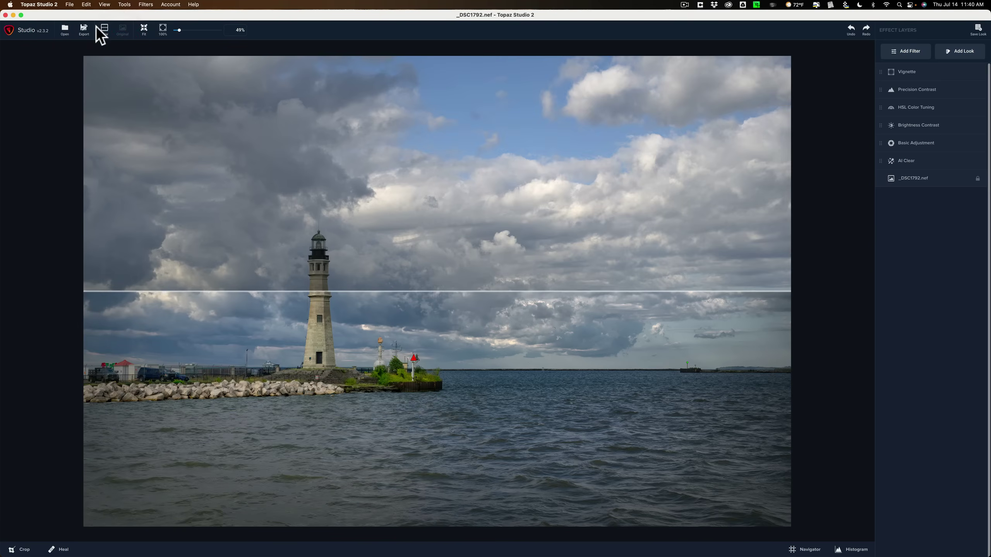
Compare both versions fitted in the Side-by-side Horizontal view and return to Single View
{"action": "left_click", "coordinate": [104, 32]}
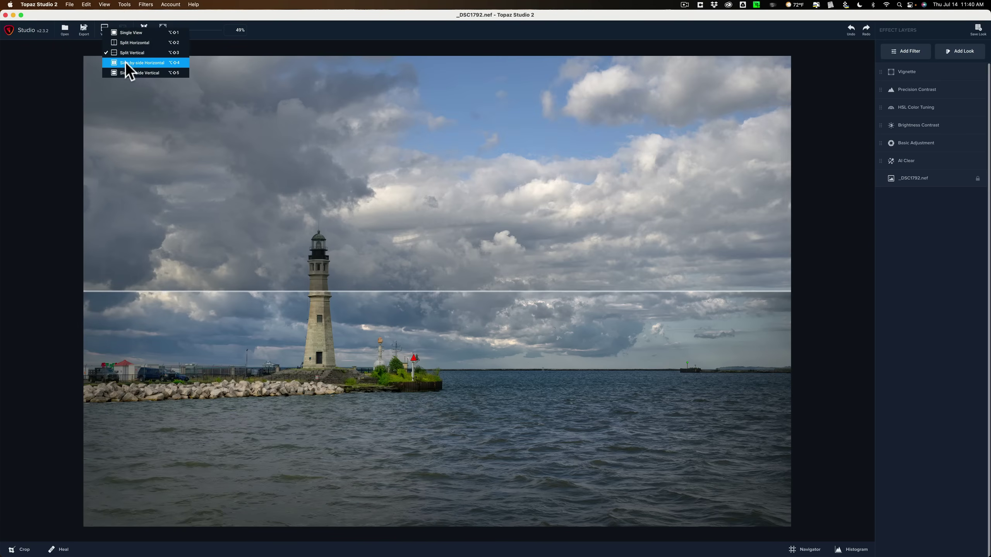
{"action": "left_click", "coordinate": [125, 62]}
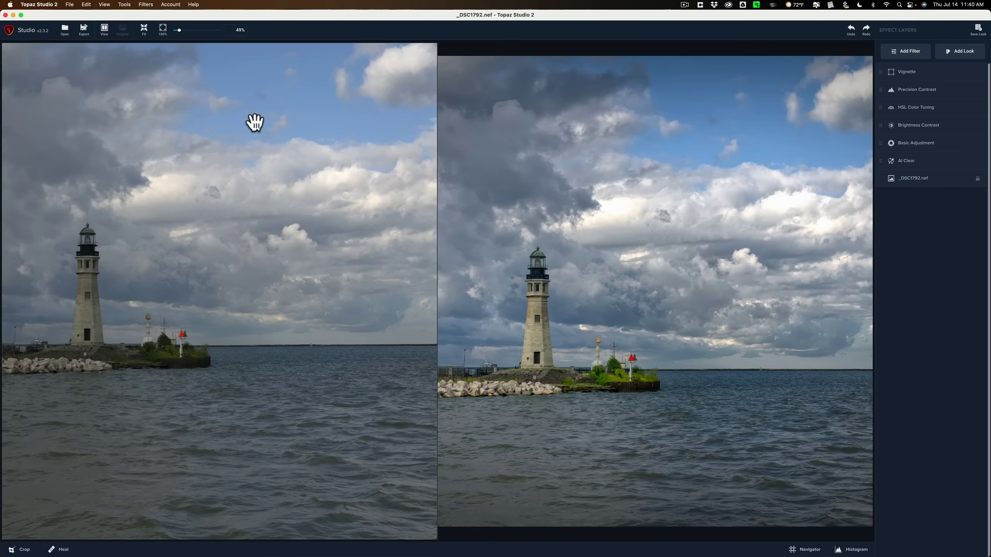
{"action": "left_click", "coordinate": [254, 127]}
{"action": "left_click", "coordinate": [144, 28]}
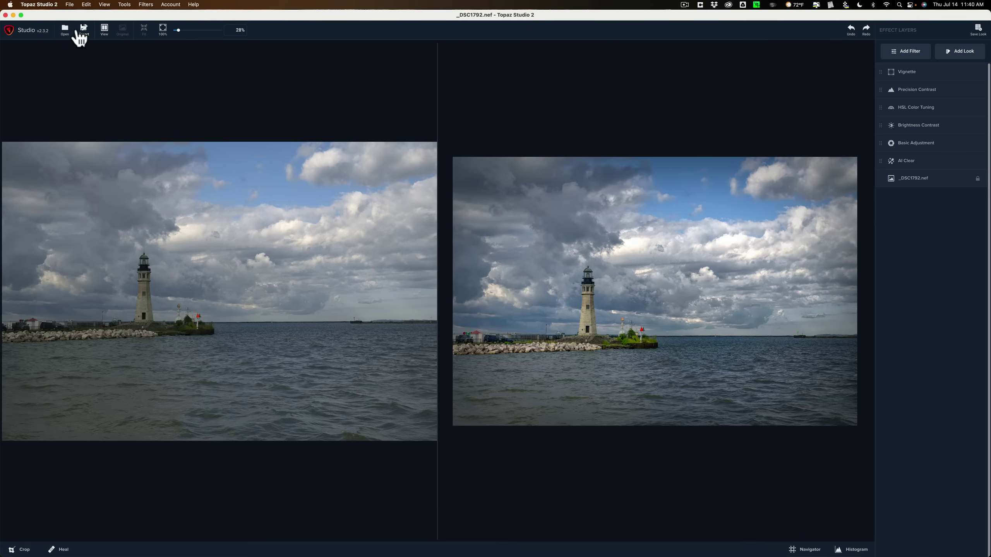
{"action": "left_click", "coordinate": [104, 30]}
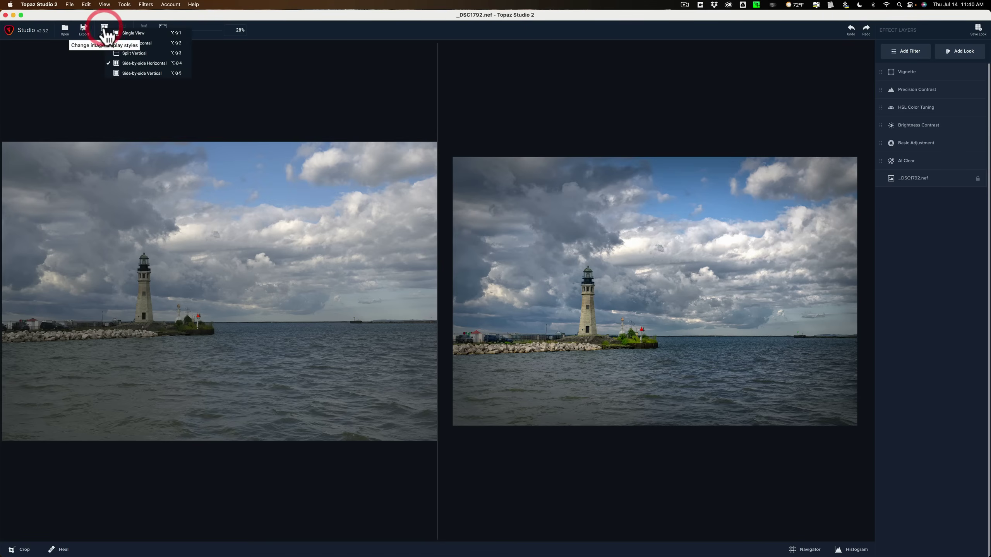
{"action": "left_click", "coordinate": [126, 35]}
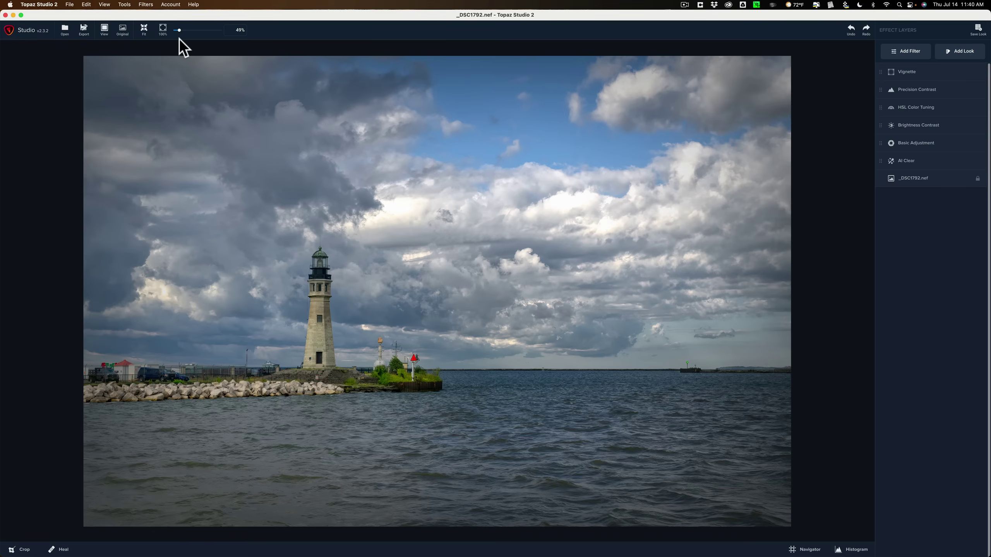